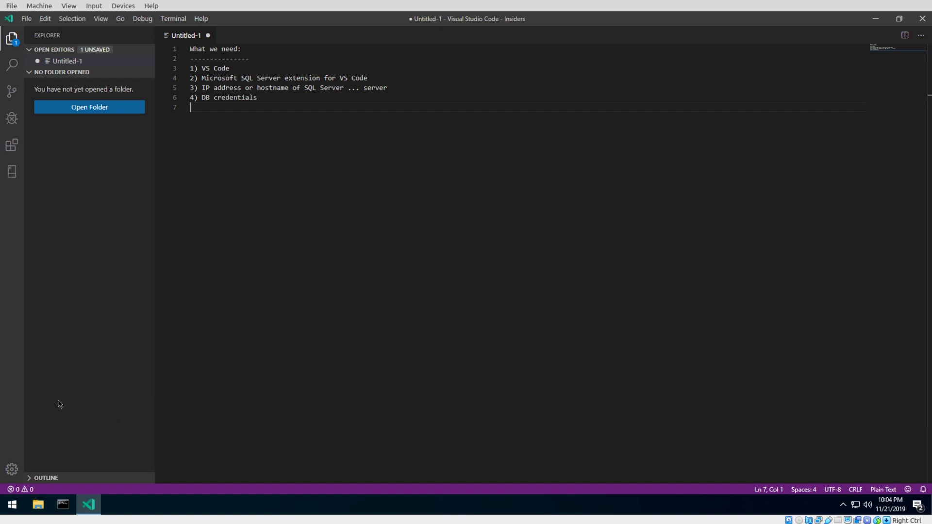
Step: Show the SQL Server (mssql) extension's details from the Extensions view
key("Up")
key("End")
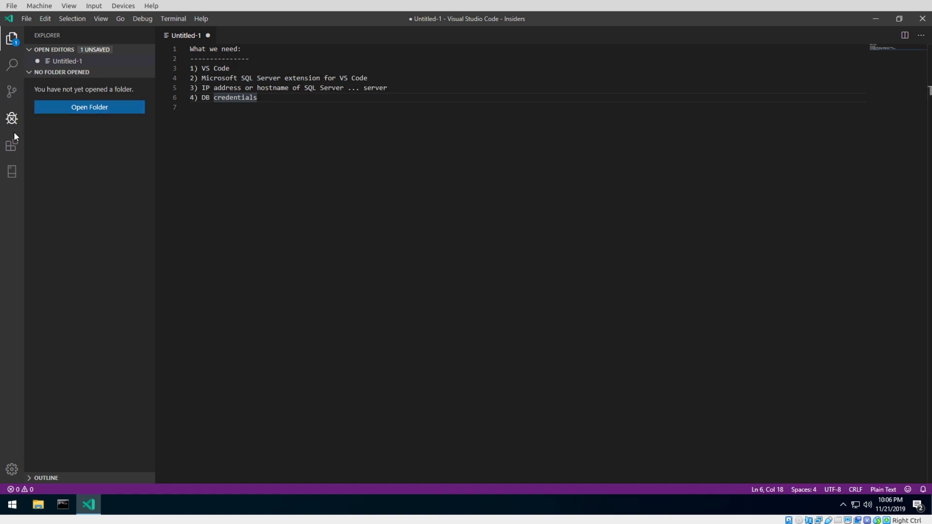
left_click(12, 145)
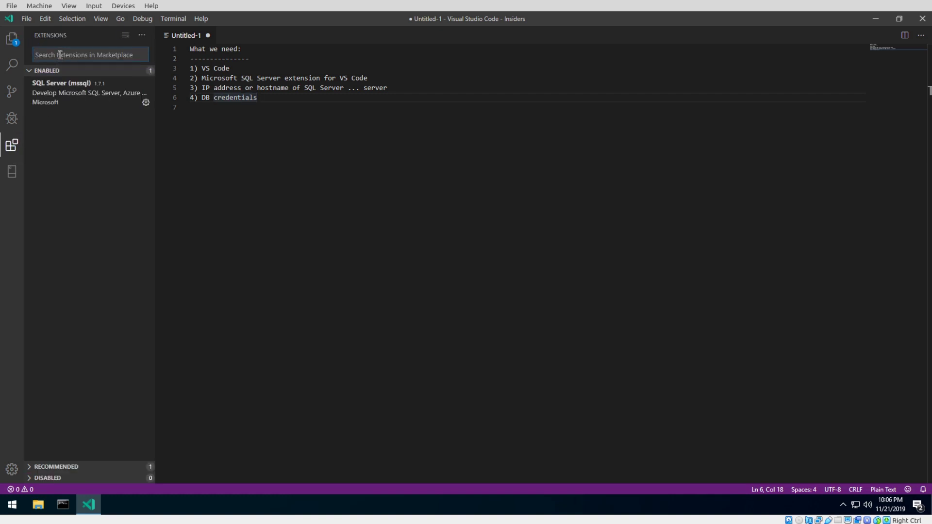
type("s")
type("ql")
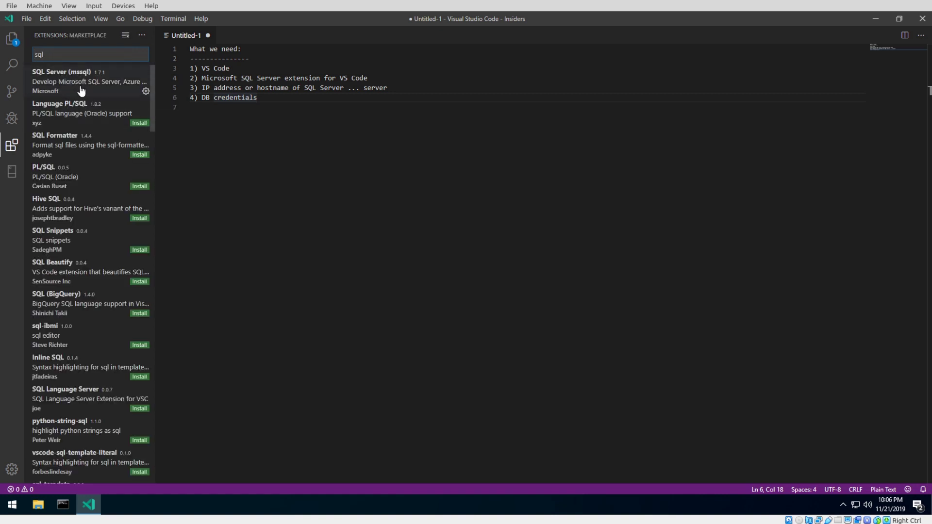
left_click(101, 95)
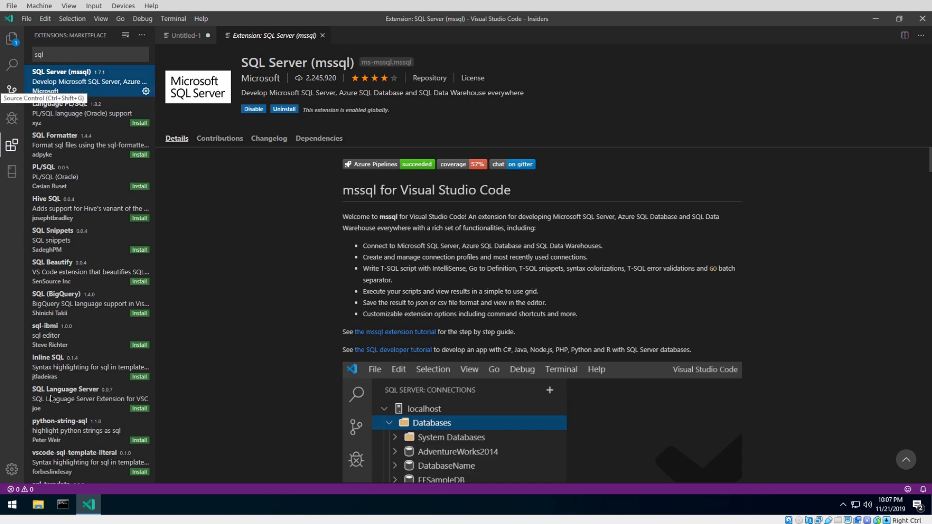
Step: Switch to the SQL Server connections panel in the activity bar
left_click(243, 327)
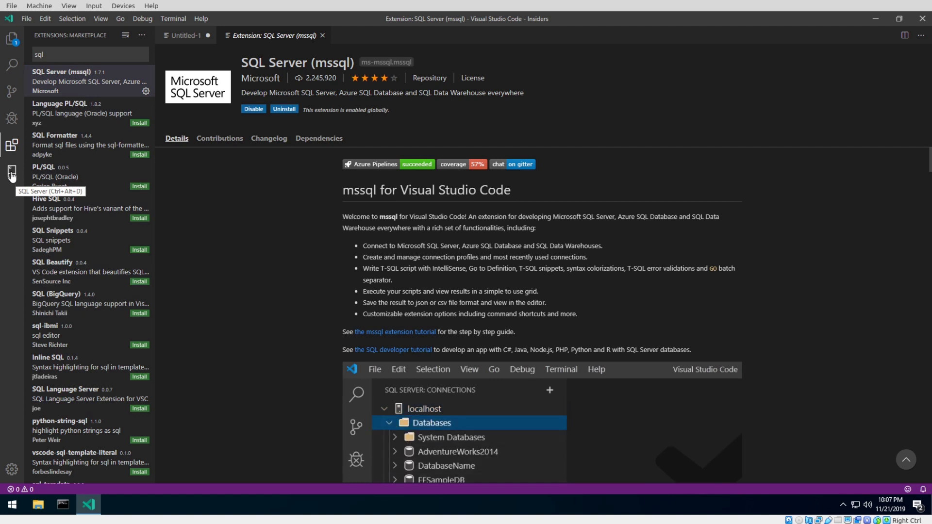
left_click(12, 175)
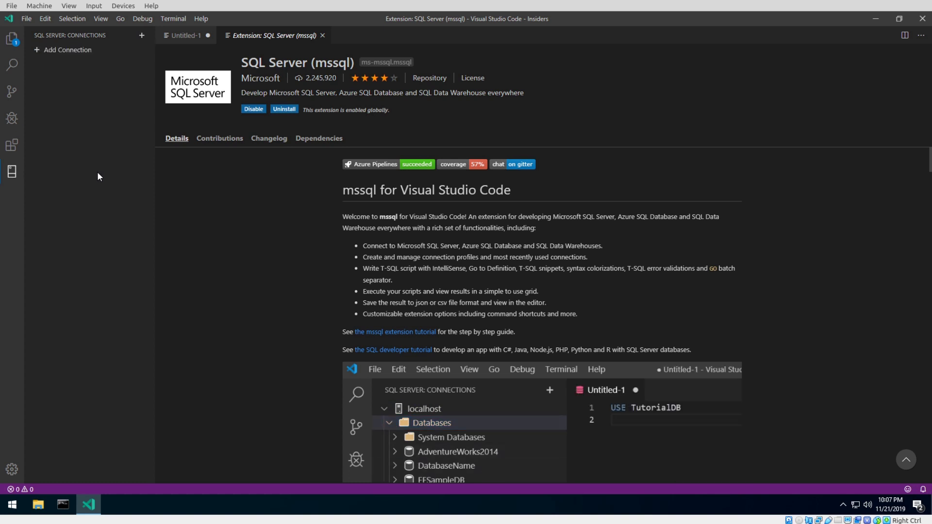
Step: Focus the SQL Server connections view via the Command Palette and start adding a connection
key("ctrl+shift+p")
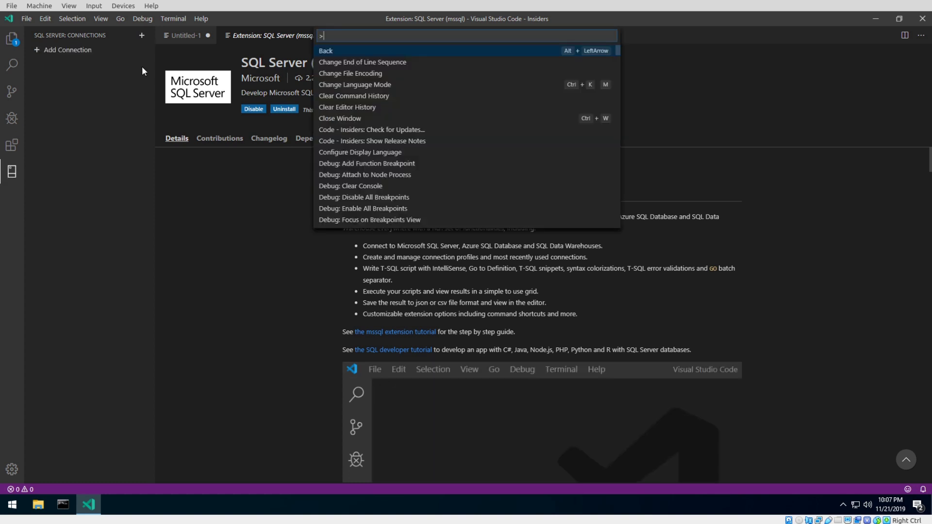
type("sql")
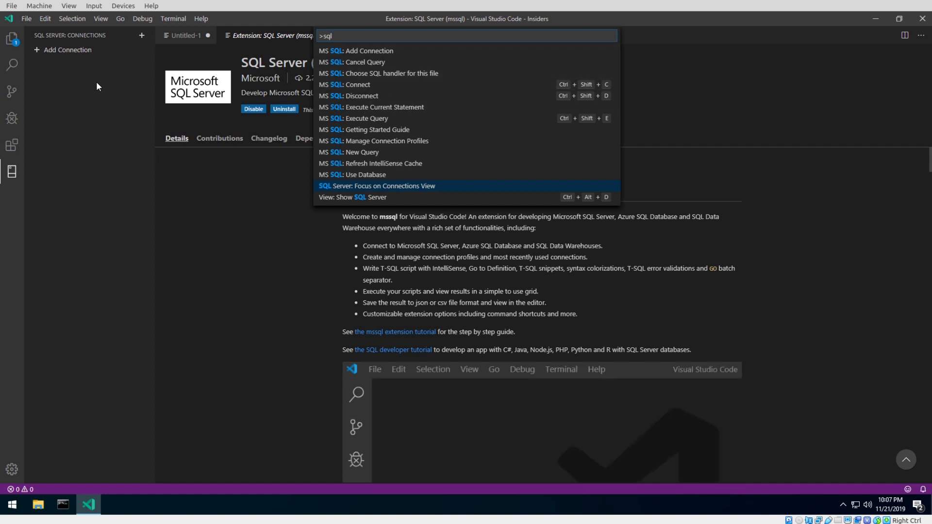
key("Return")
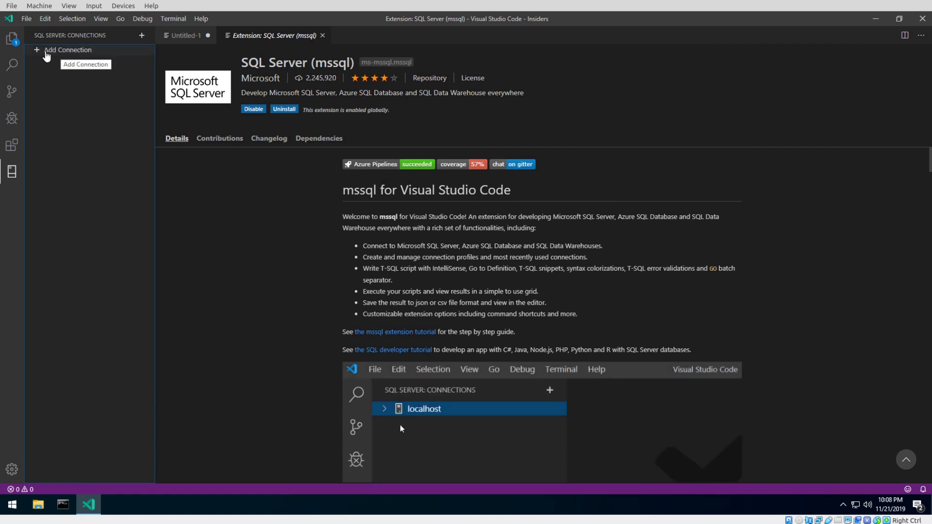
left_click(141, 36)
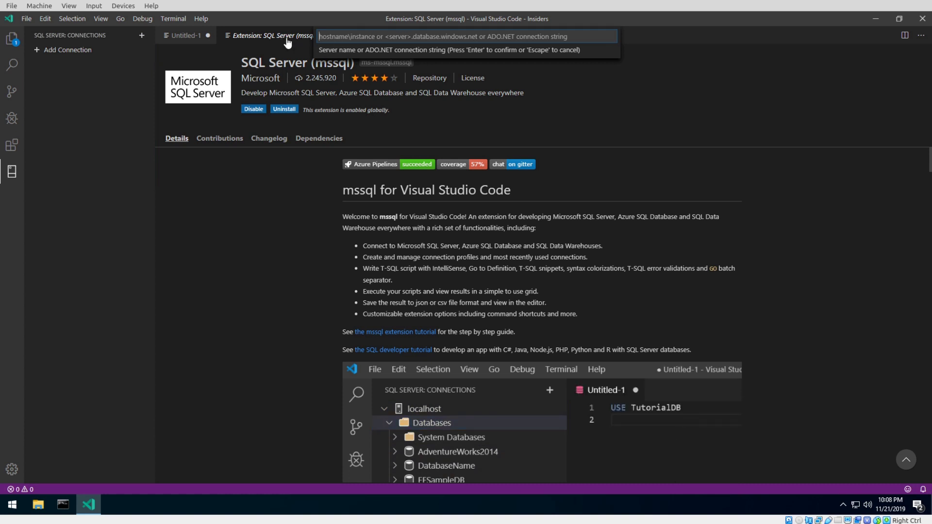
Step: Set the server to 192.168.1.105 and keep the default database
left_click(181, 37)
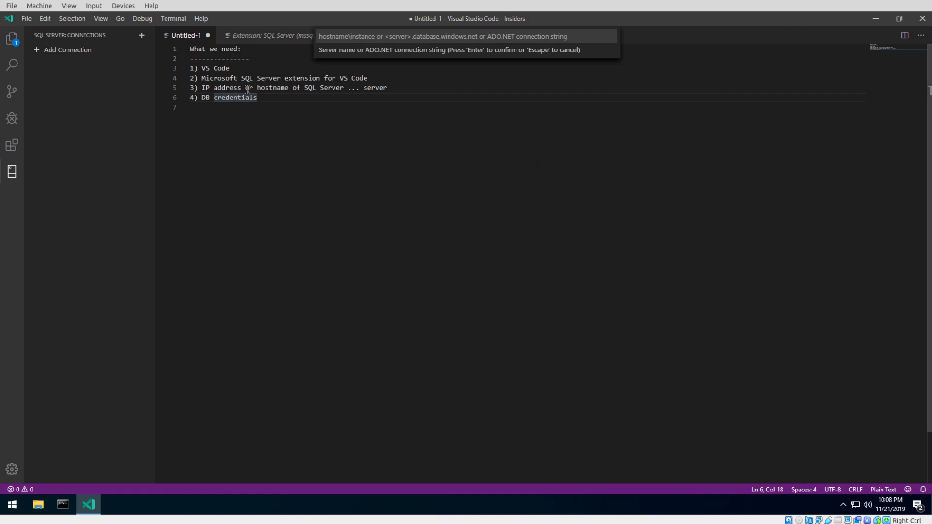
left_click(361, 39)
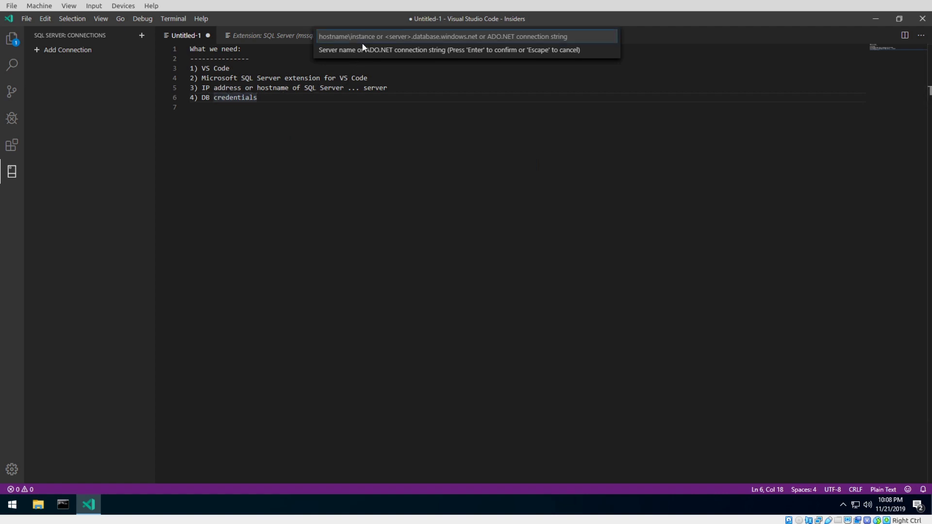
type("1")
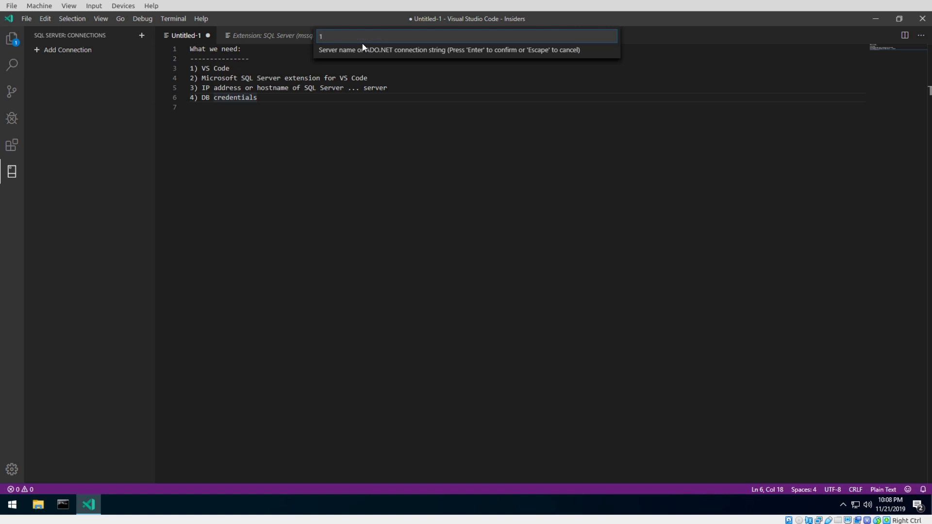
type("92.168.1.105")
key("Return")
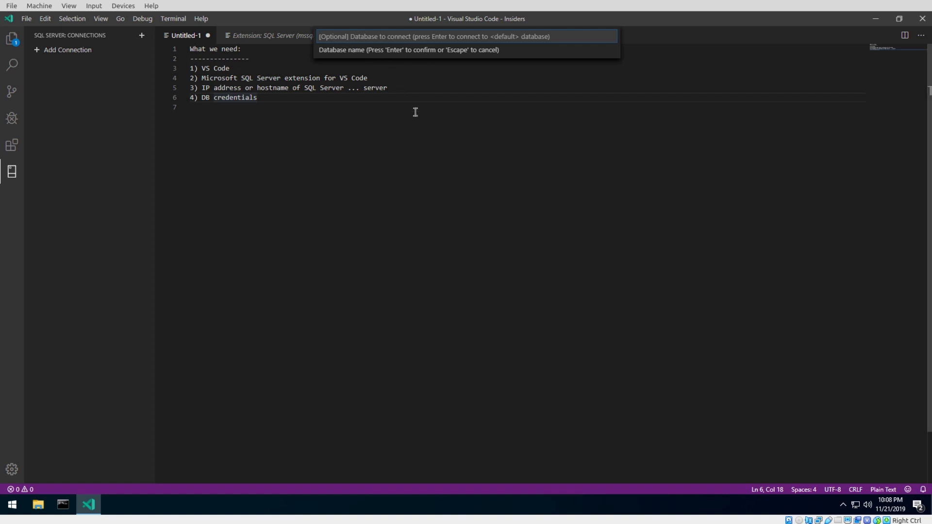
key("Return")
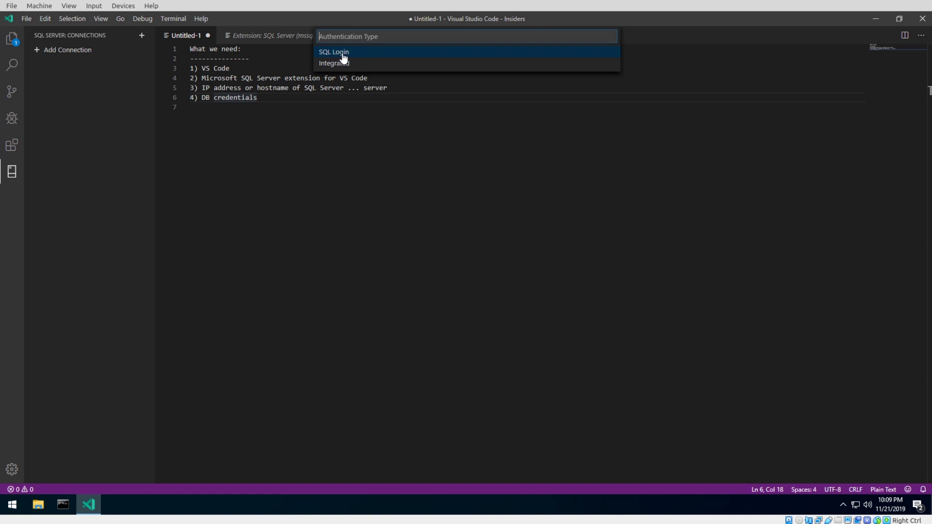
Step: Connect with SQL Login as SA, save the password and name the profile Sql Server
left_click(337, 54)
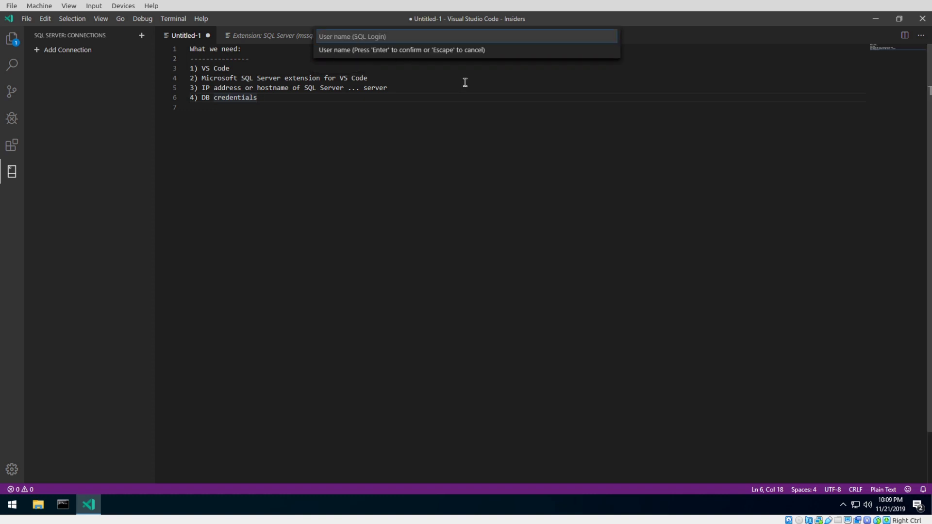
type("SA")
key("Return")
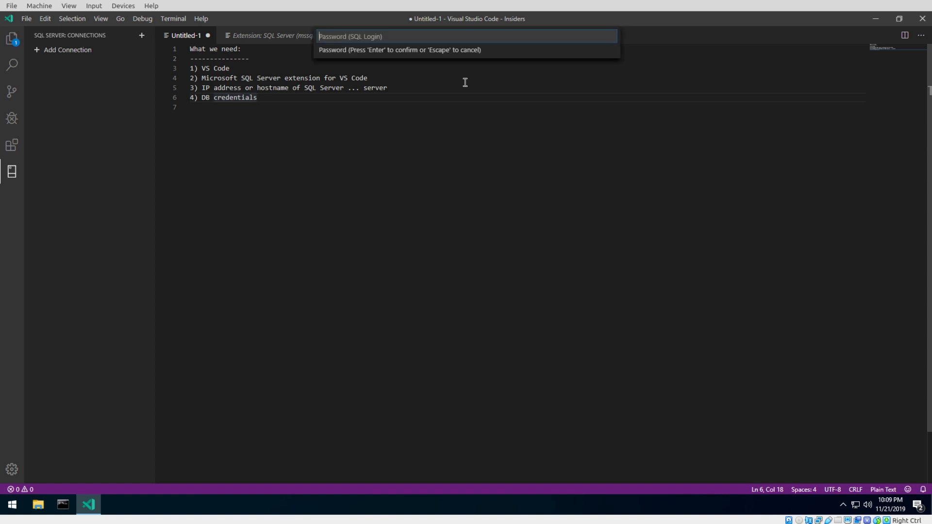
type("P")
type("********")
key("Return")
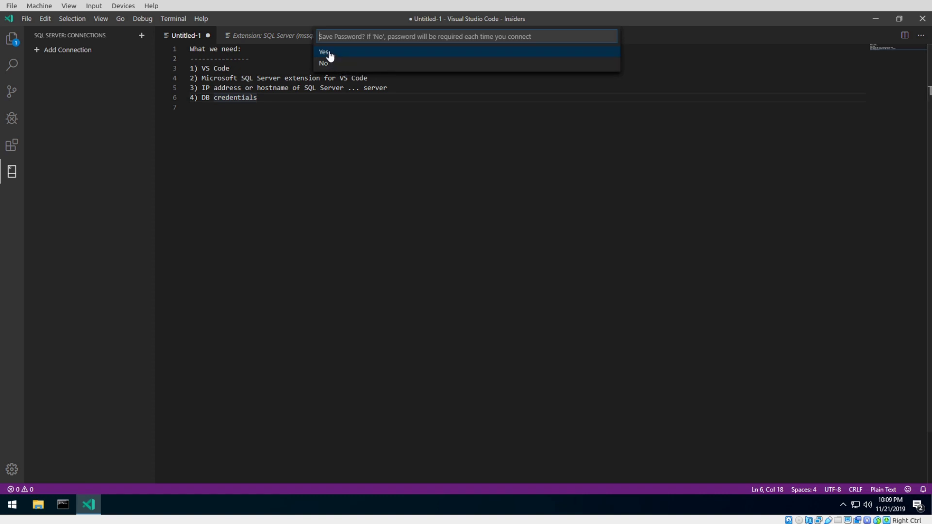
left_click(325, 53)
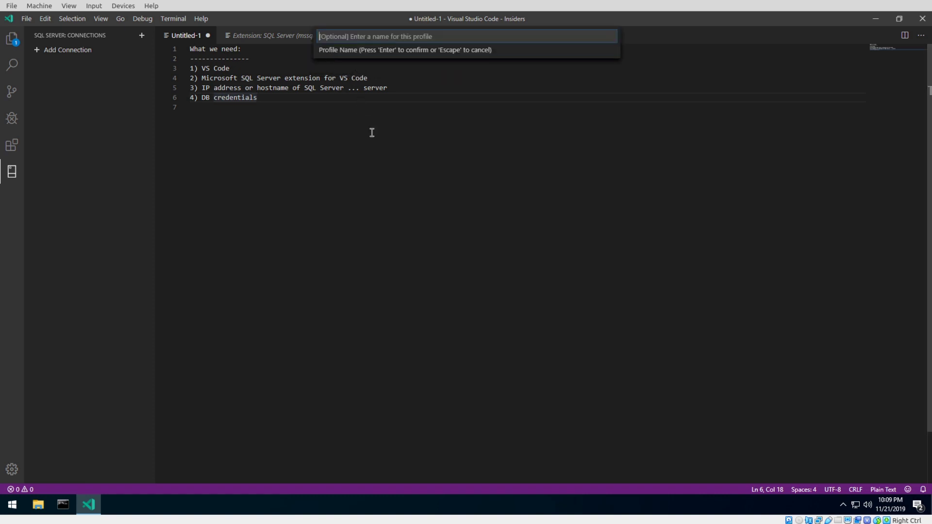
type("Sql Ser")
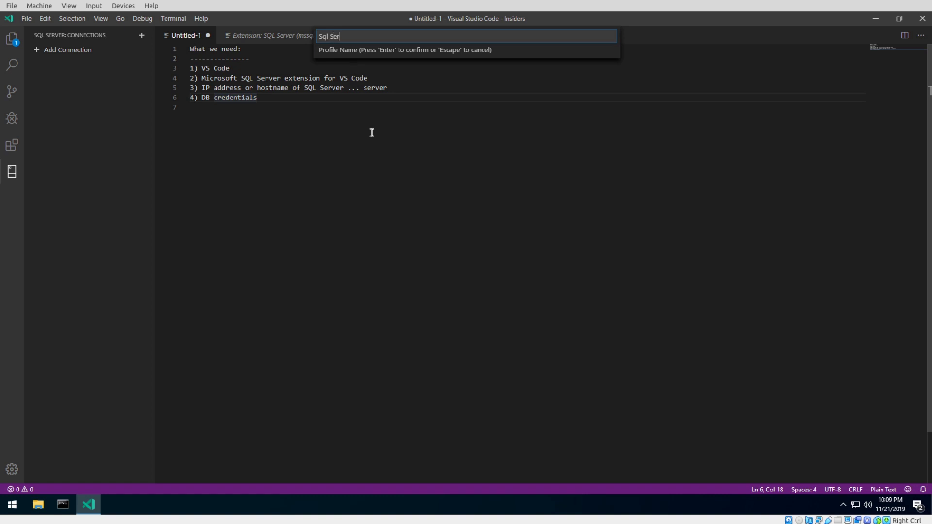
type("ver")
key("Return")
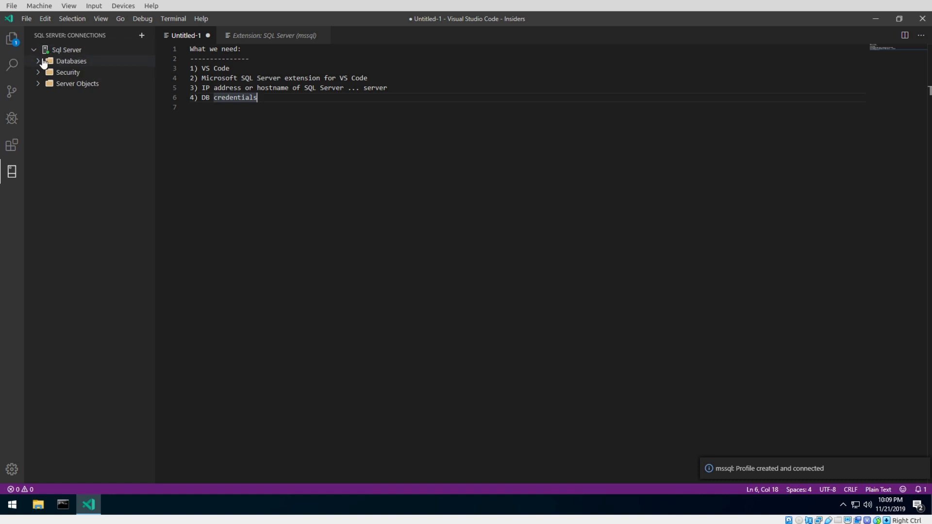
Step: Expand Databases and System Databases to list master, model, msdb and tempdb
left_click(41, 63)
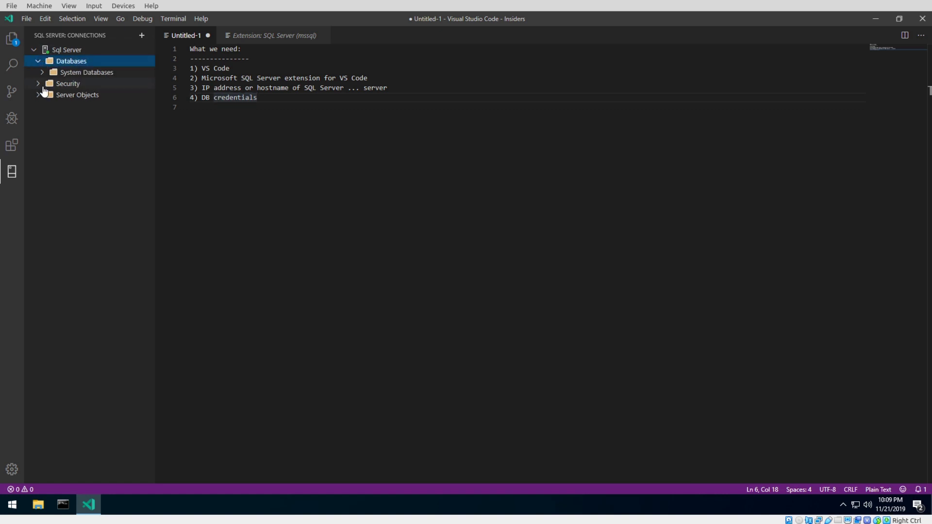
left_click(44, 73)
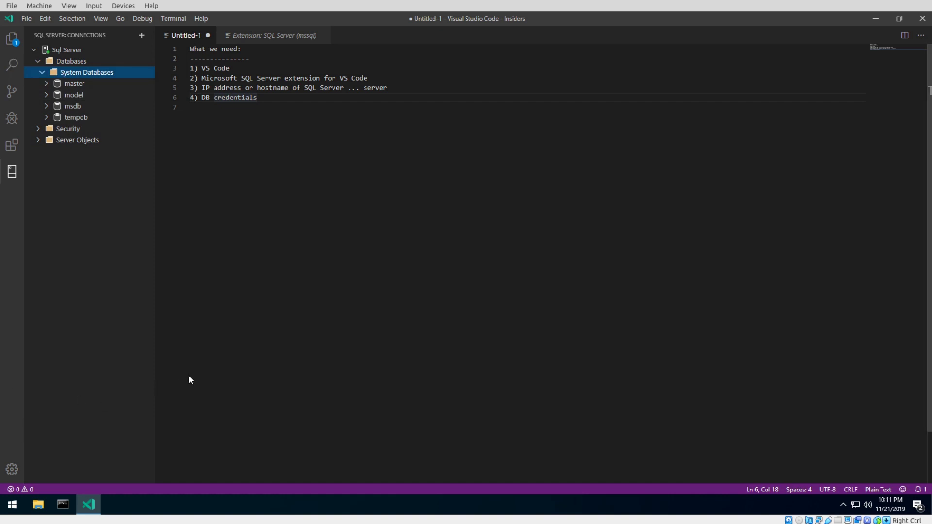
left_click(203, 107)
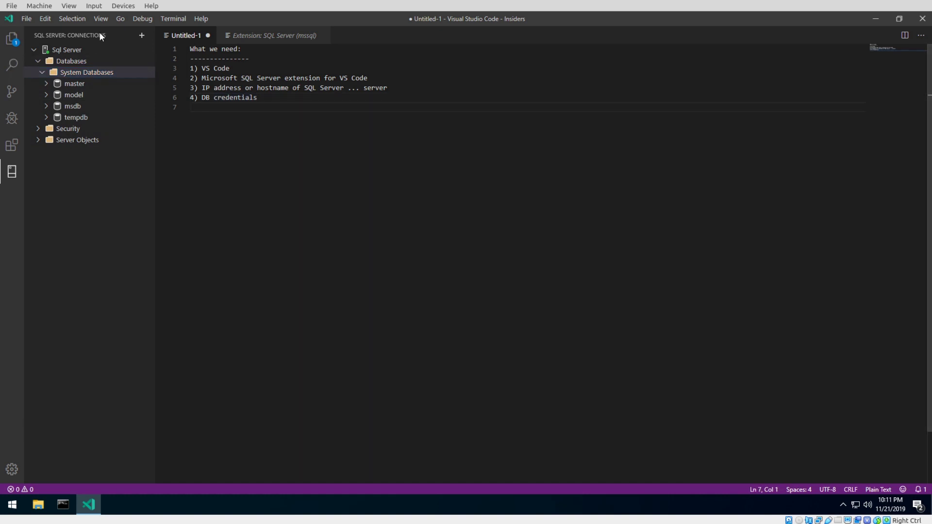
left_click(90, 51)
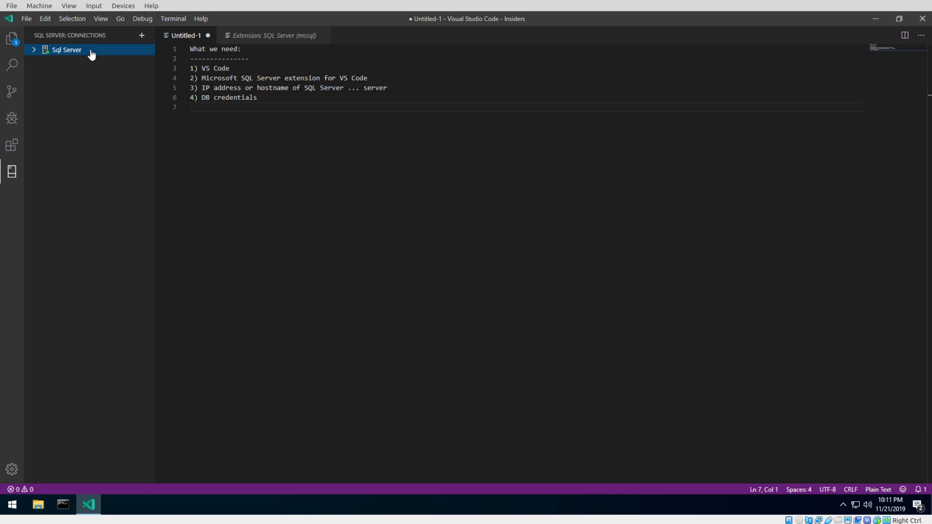
left_click(34, 51)
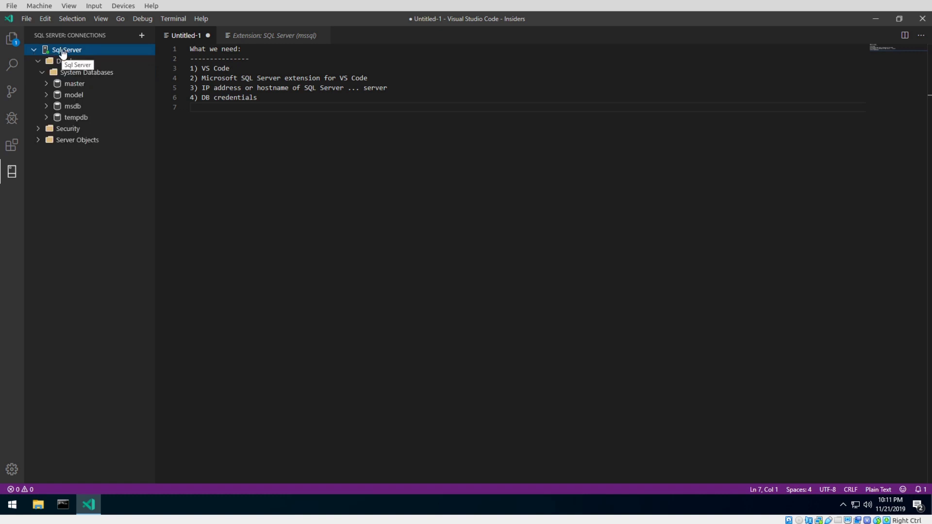
Step: Start a new query on the Sql Server connection for create database my_db
right_click(84, 52)
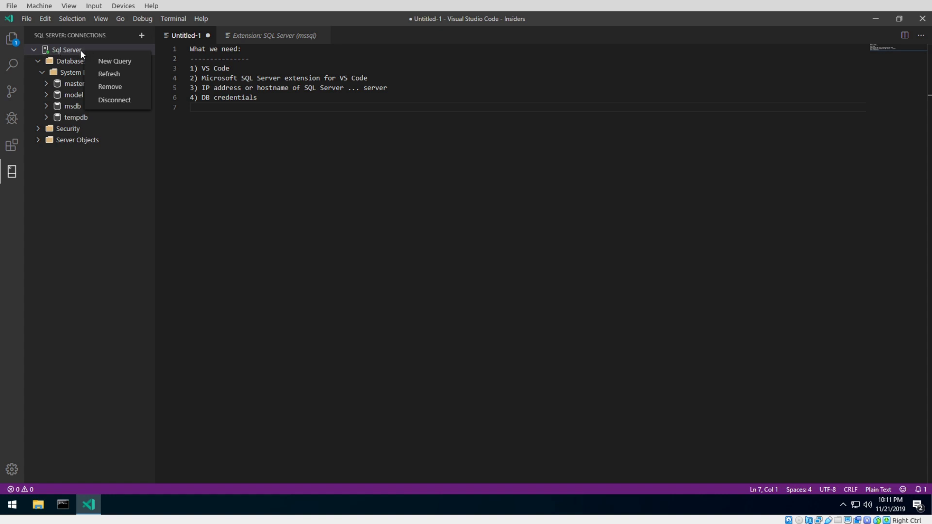
left_click(129, 66)
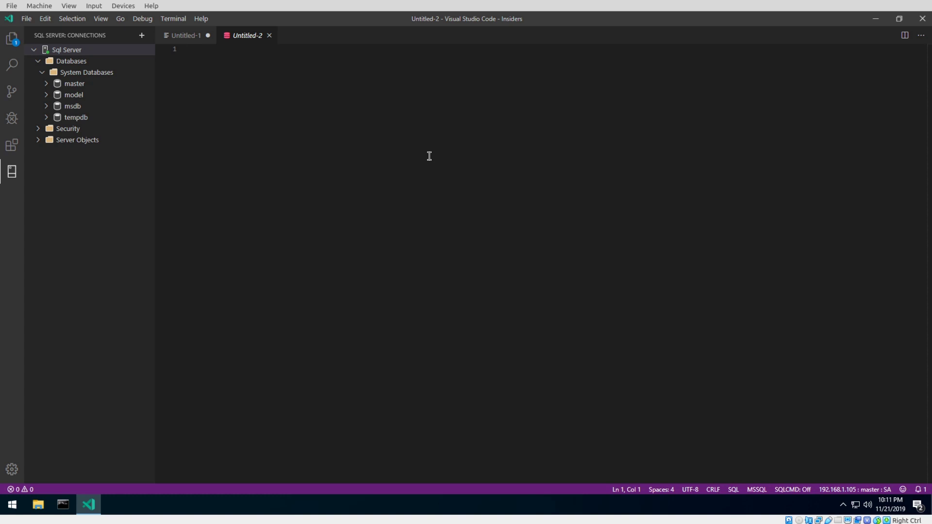
type("c")
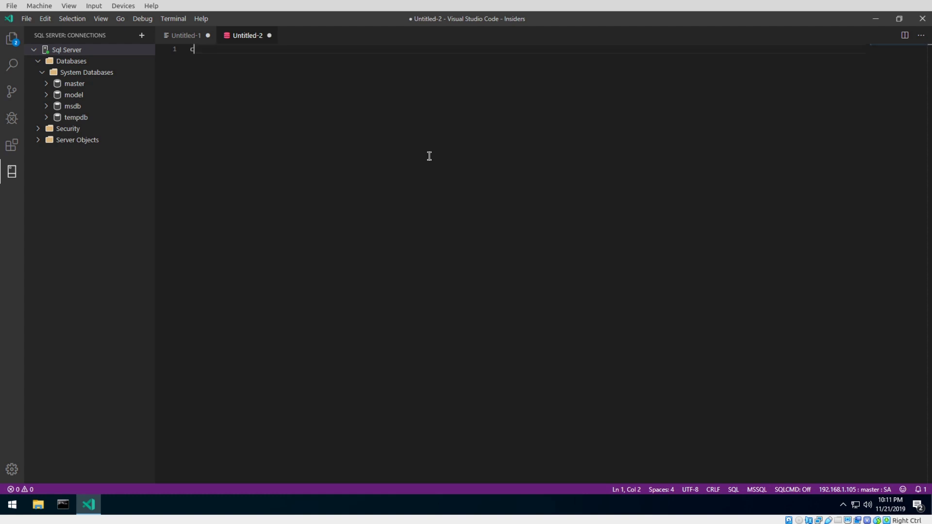
type("reate ")
type("databas")
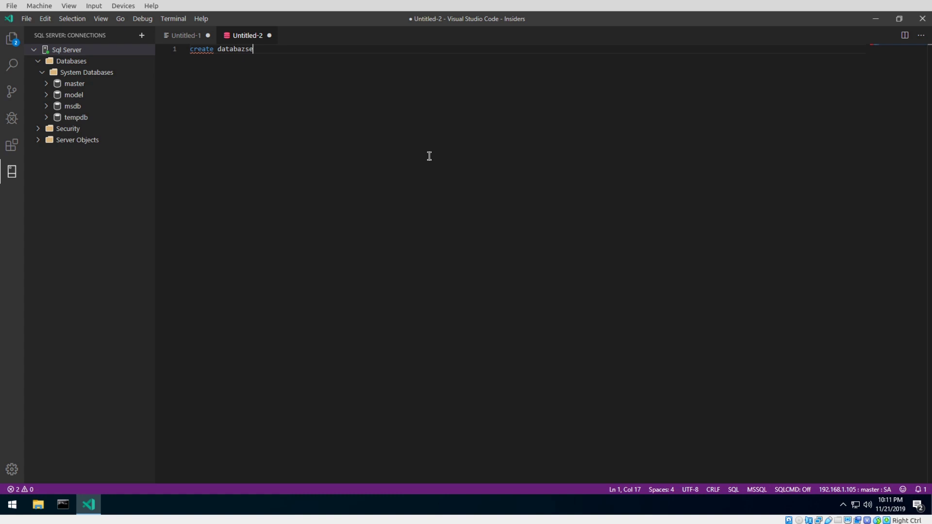
type("e my_")
type("db")
Step: Execute the create database my_db statement from the editor context menu
right_click(314, 49)
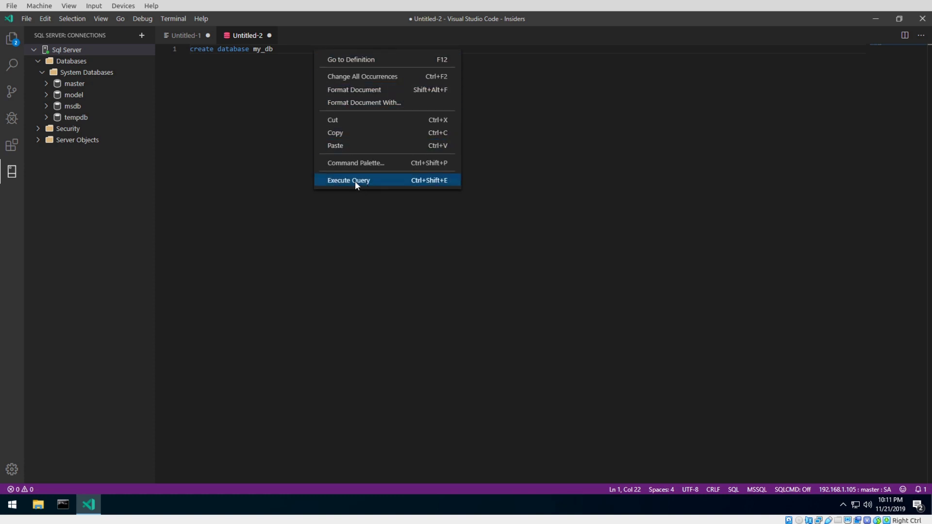
left_click(355, 181)
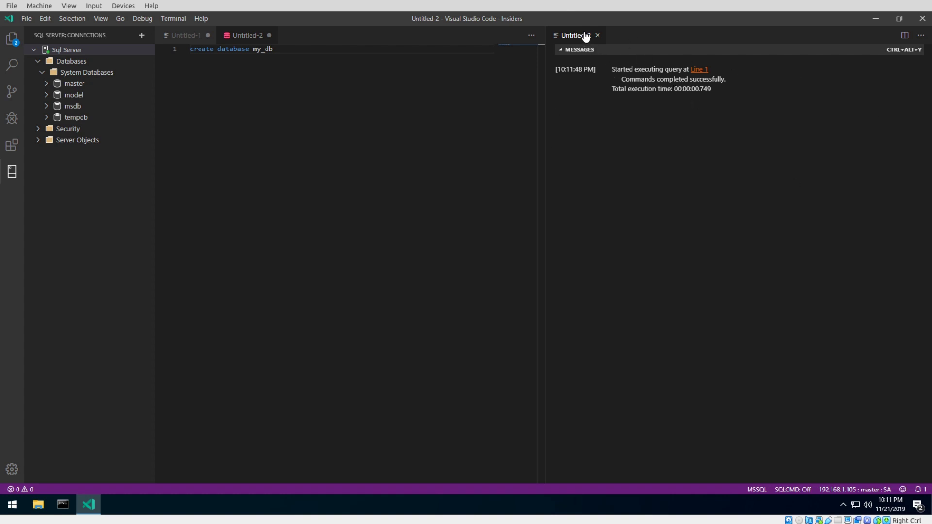
Step: Dock the results pane below the query text instead of beside it
mouse_move(575, 36)
left_mouse_down()
mouse_move(443, 272)
mouse_move(332, 416)
left_mouse_up()
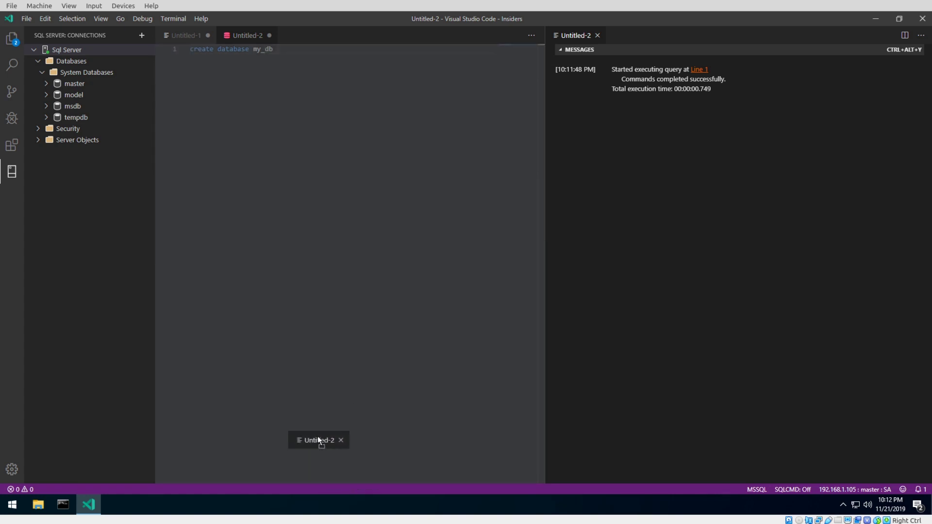
left_click_drag(332, 417, 323, 464)
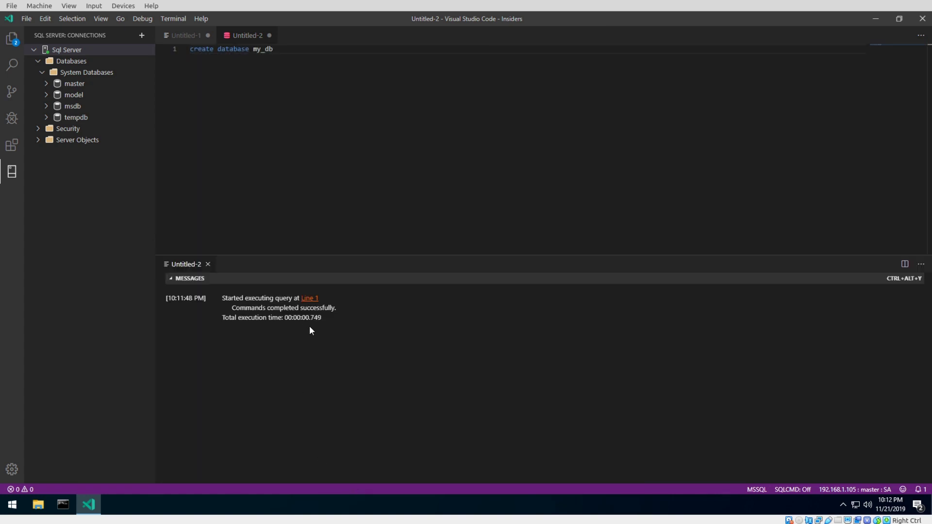
left_click(296, 91)
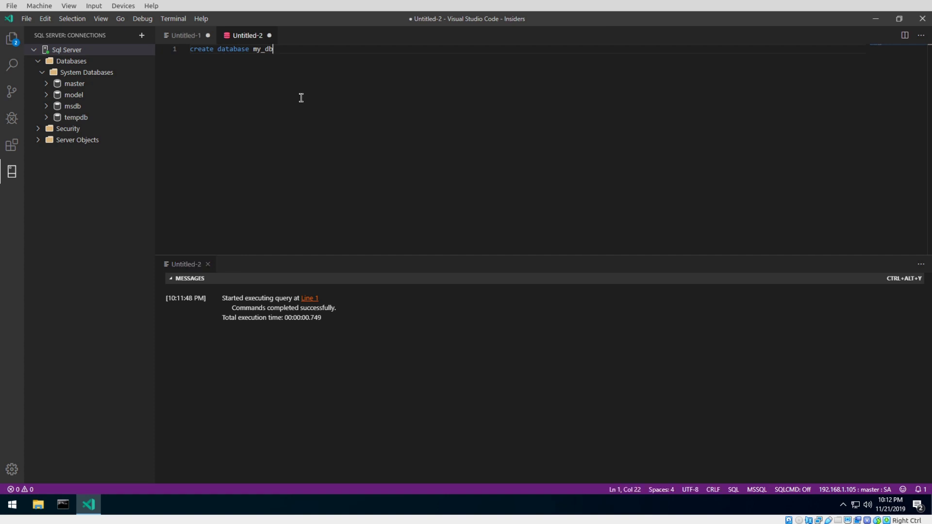
Step: Replace the statement with use my_db
key("ctrl+Left")
key("Left")
key("shift+Home")
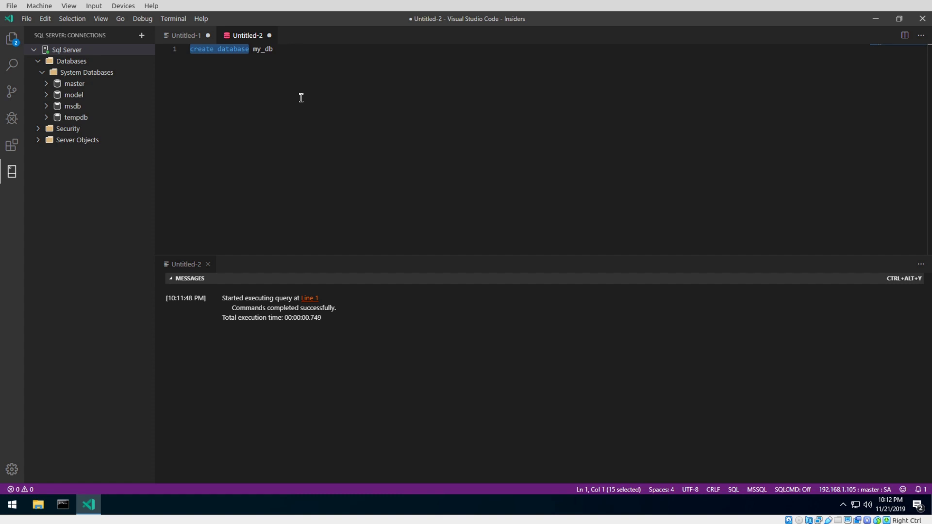
type("use")
key("Escape")
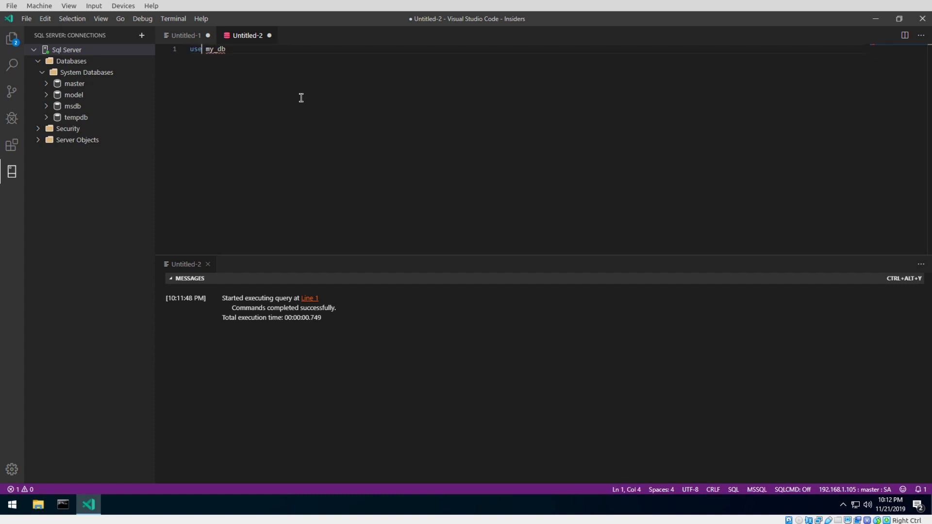
key("End")
Step: Run use my_db with Ctrl+Shift+E and select the line for replacement
right_click(246, 50)
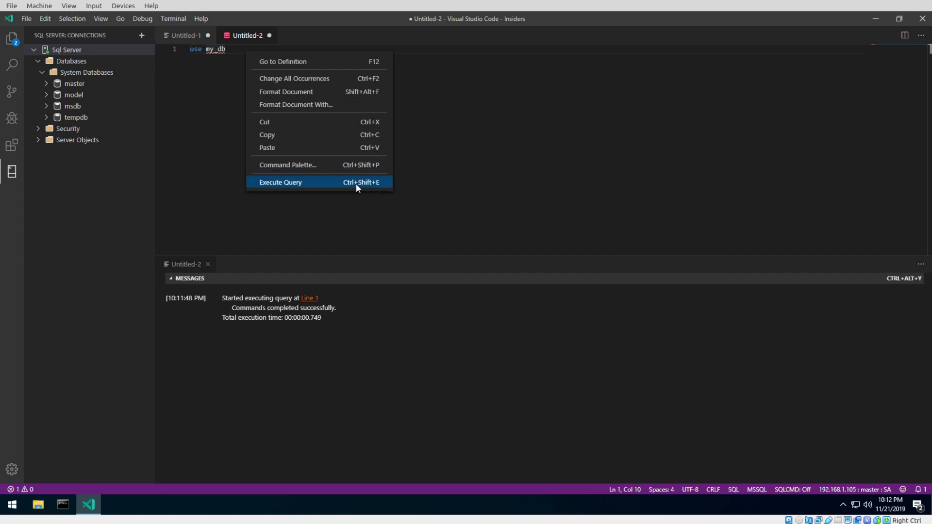
left_click(233, 71)
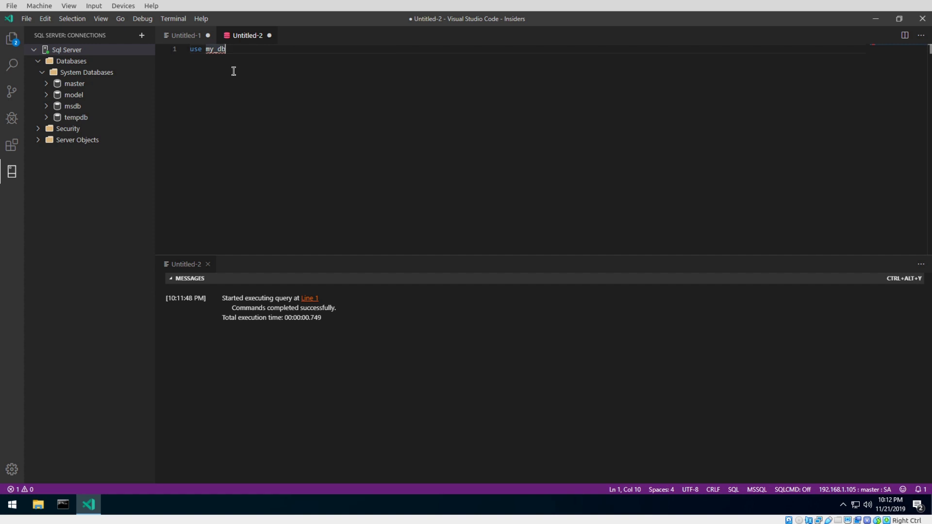
key("ctrl+shift+e")
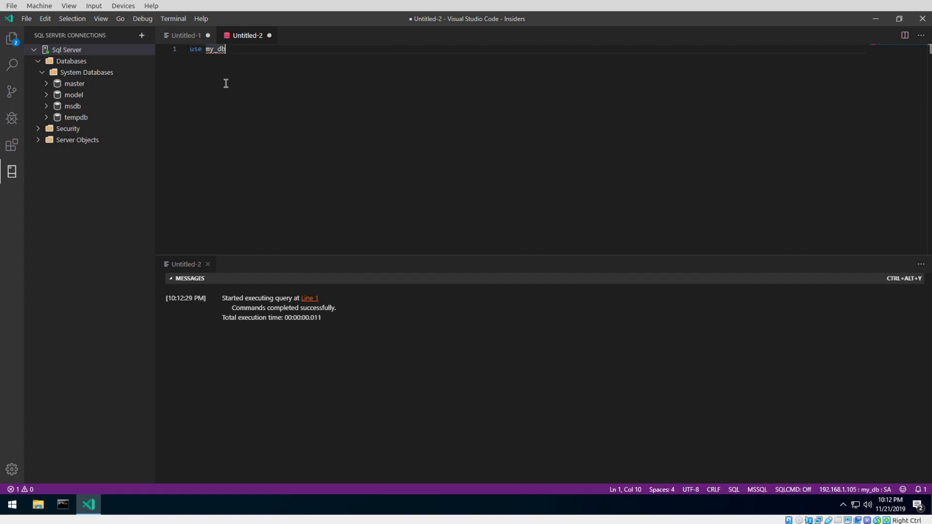
key("ctrl+shift+e")
key("ctrl+a")
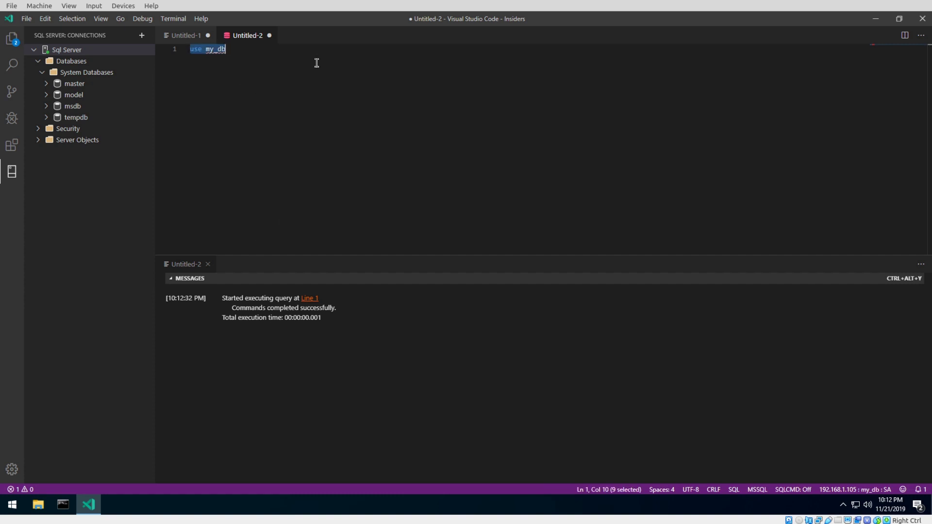
type("c")
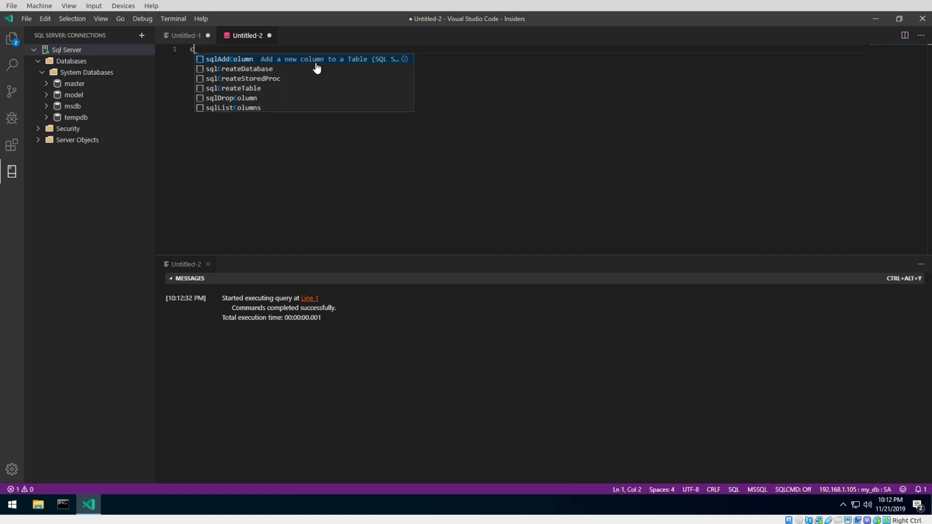
type("reate")
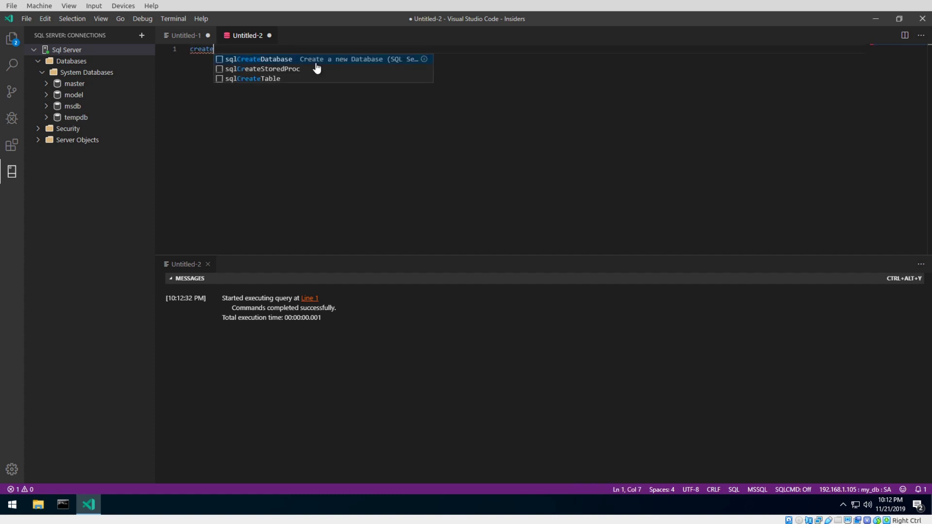
type(" table ")
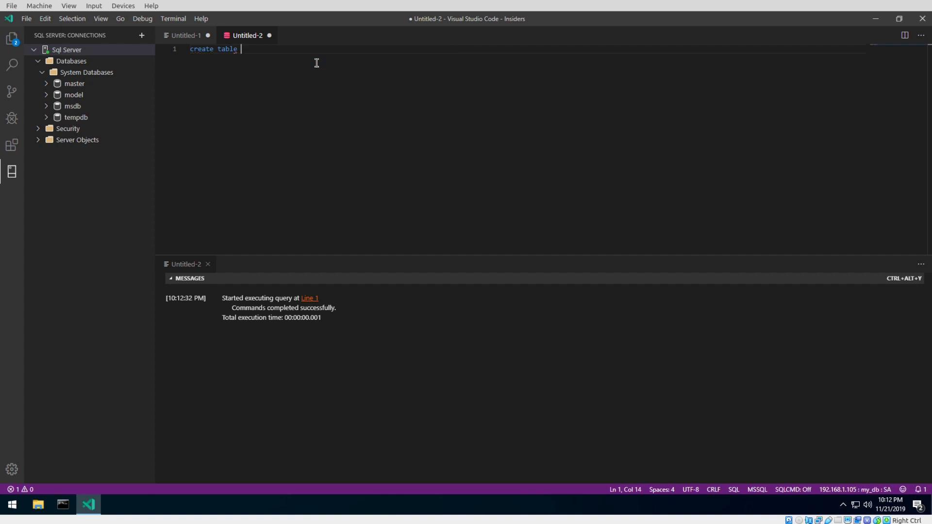
type("pe")
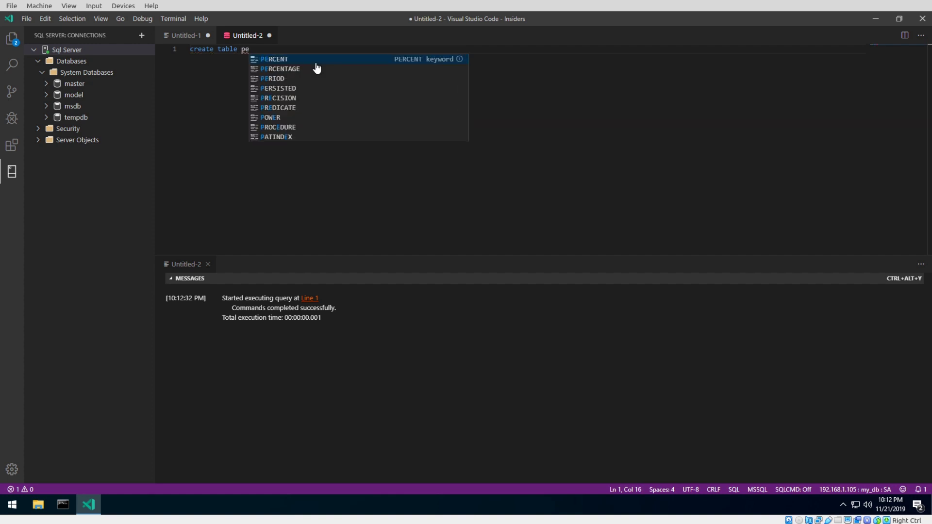
type("ople(")
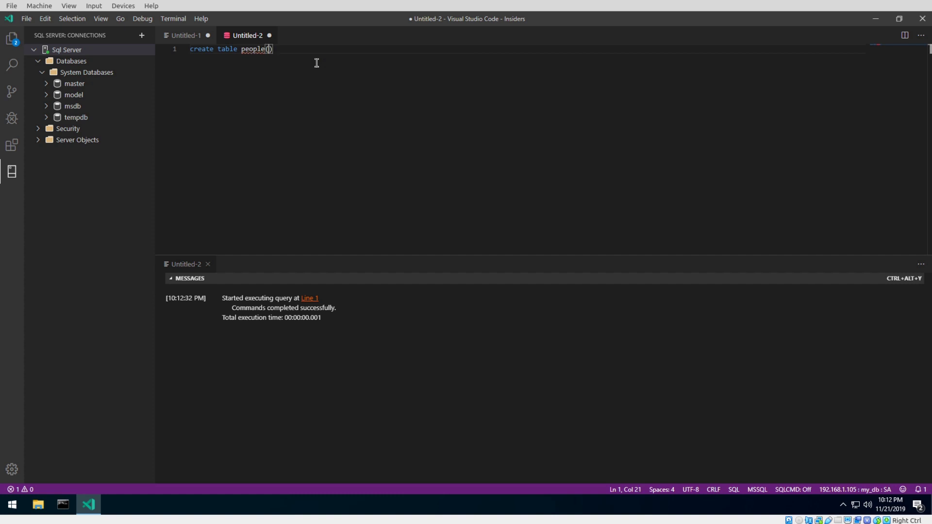
type("id int, ")
type("name ")
type("nvarcha")
type("r(5")
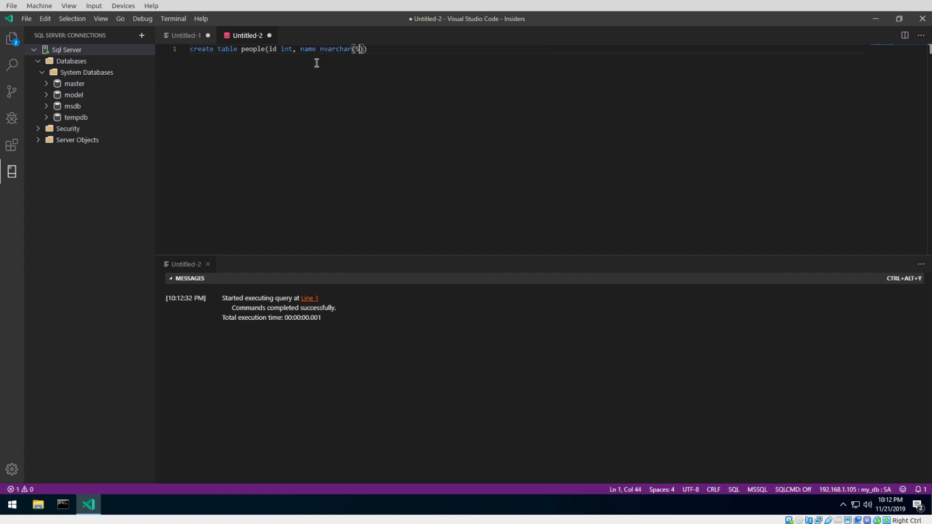
type("0))")
Step: Run create table people(id int, name nvarchar(50)) and select the line for replacement
key("ctrl+shift+e")
key("ctrl+a")
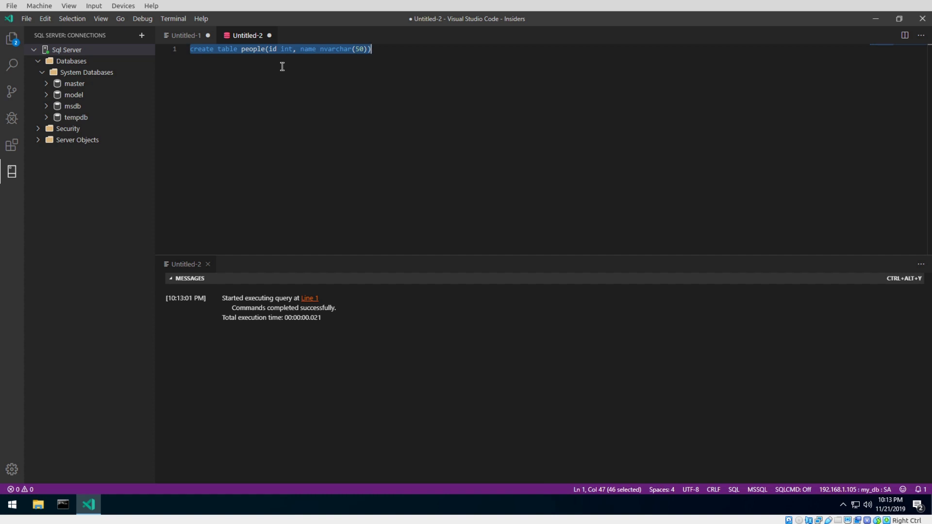
type("insert into ")
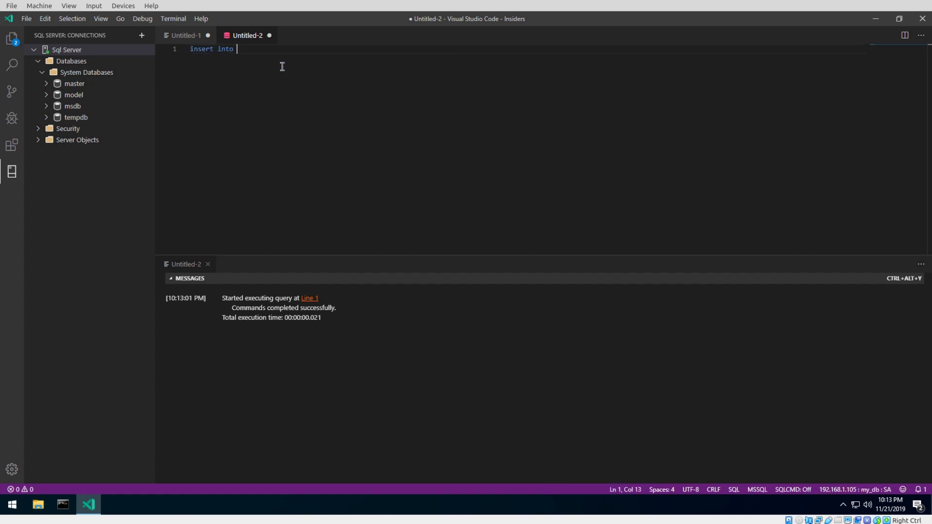
type("people")
type(" values(1")
type(", '")
type("John")
Step: Run insert into people values(1, 'John'), reporting 1 row affected
key("ctrl+shift+e")
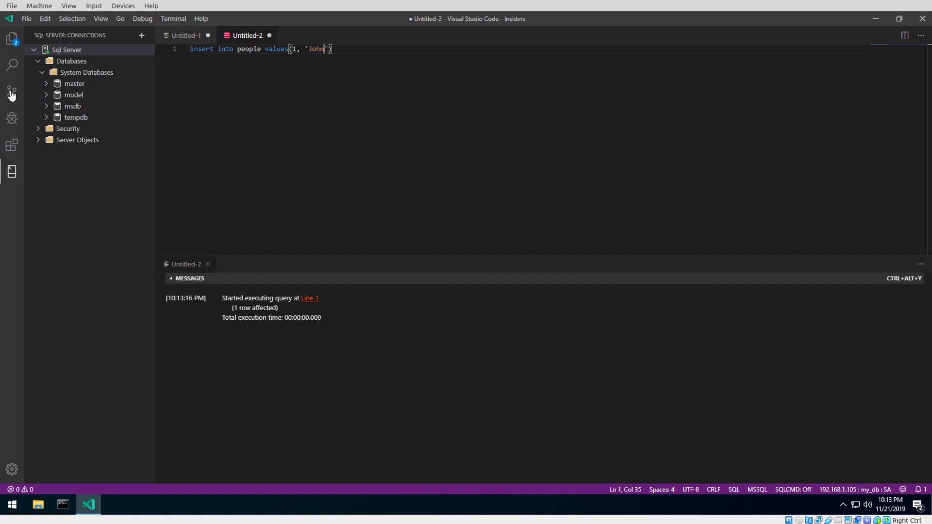
left_click(455, 137)
Step: Replace the statement with select * from people and run it, returning id 1, John
key("ctrl+a")
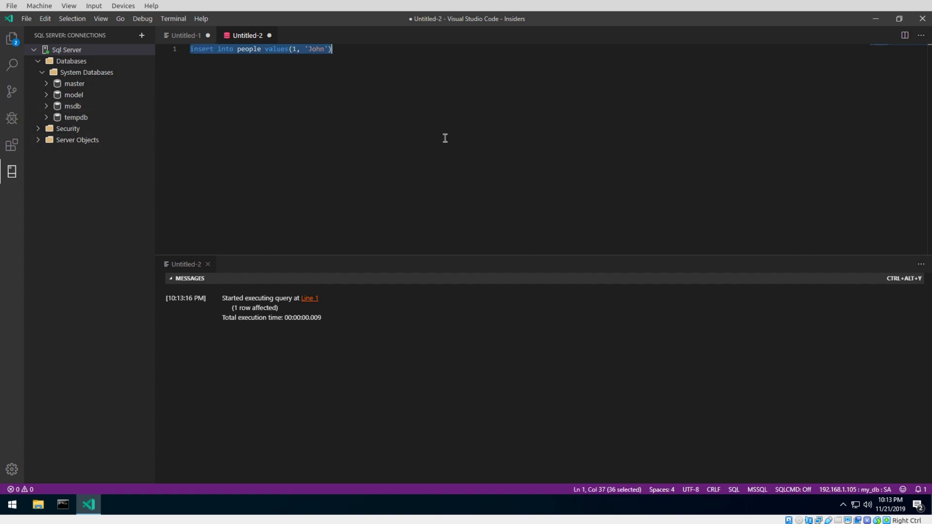
type("select * fro")
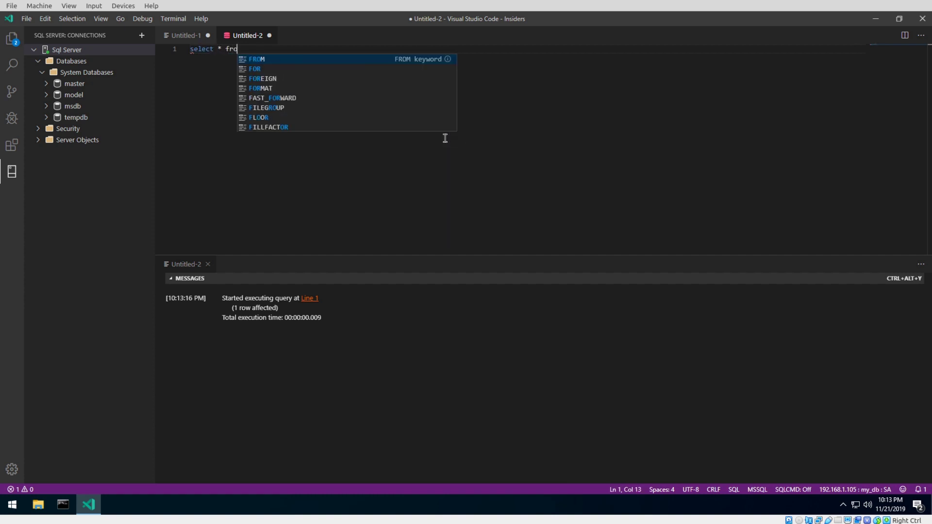
type("m people")
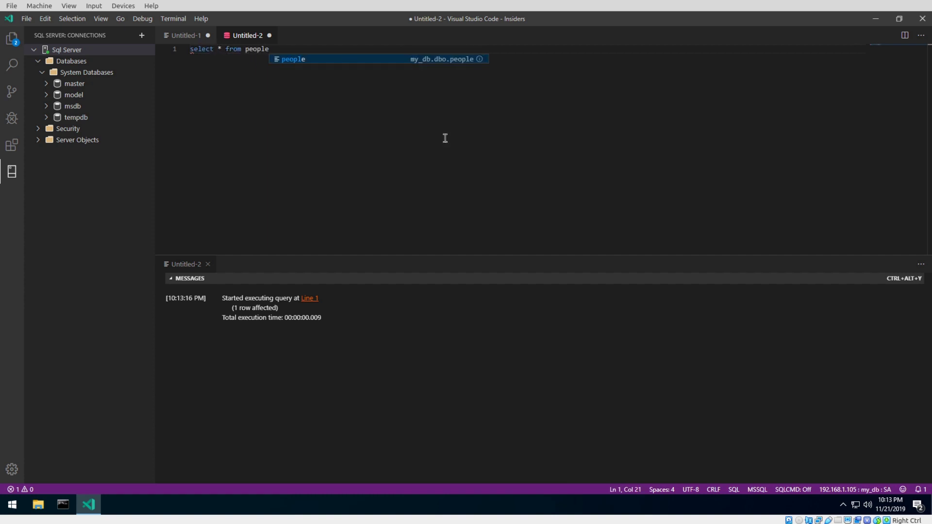
key("ctrl+shift+e")
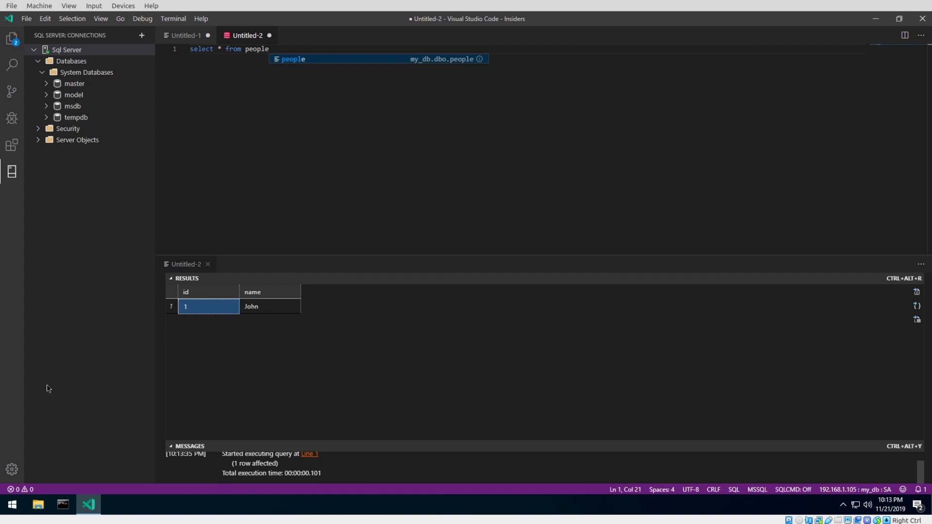
left_click(51, 404)
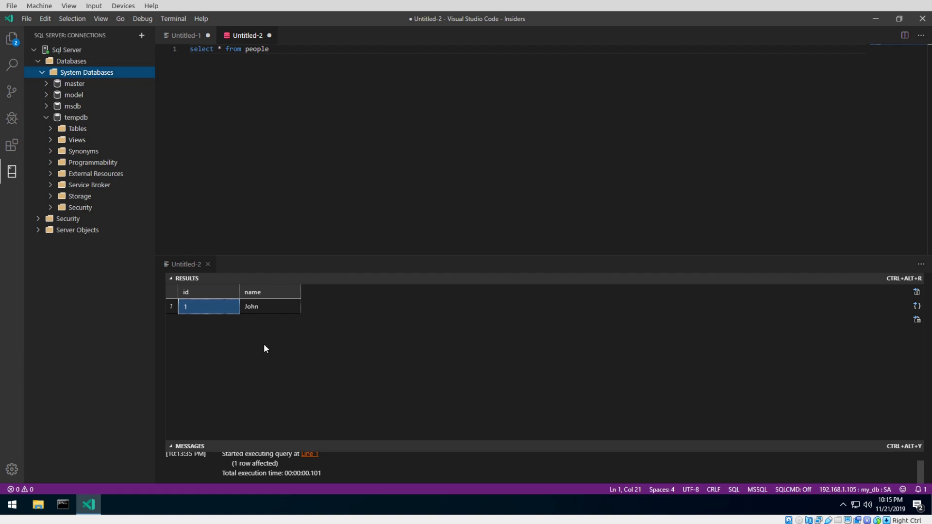
left_click(340, 244)
Step: Hover the Save as CSV and Excel icons beside the results grid without saving
left_click(918, 297)
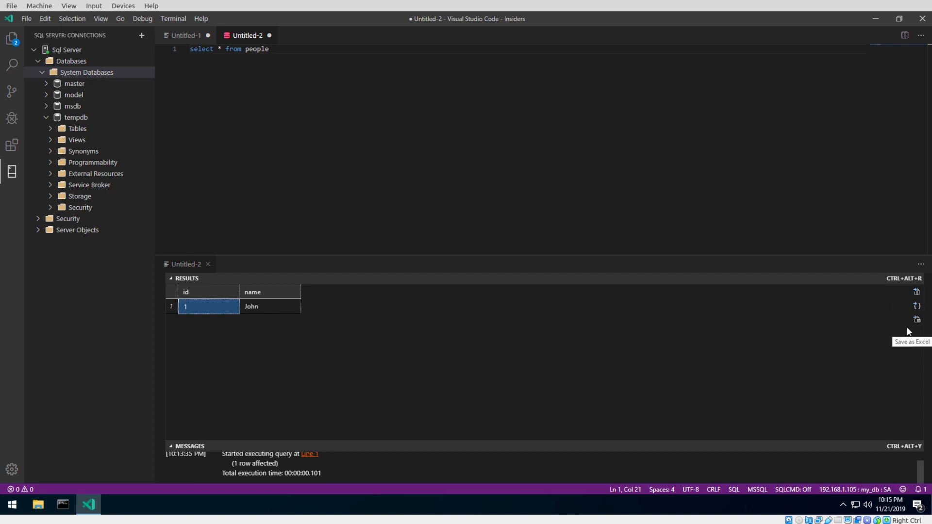
left_click(917, 320)
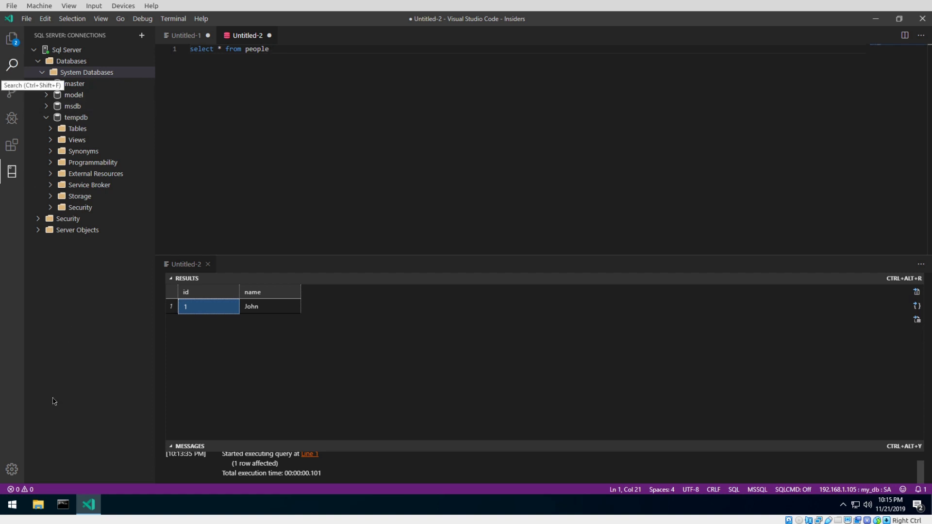
left_click(119, 348)
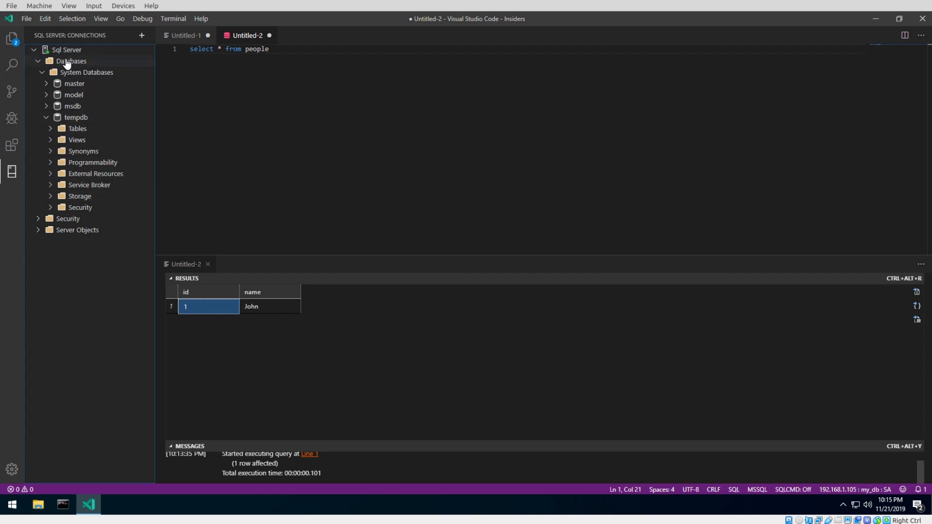
Step: Refresh the Sql Server connection and expand Databases and System Databases
left_click(66, 53)
right_click(65, 50)
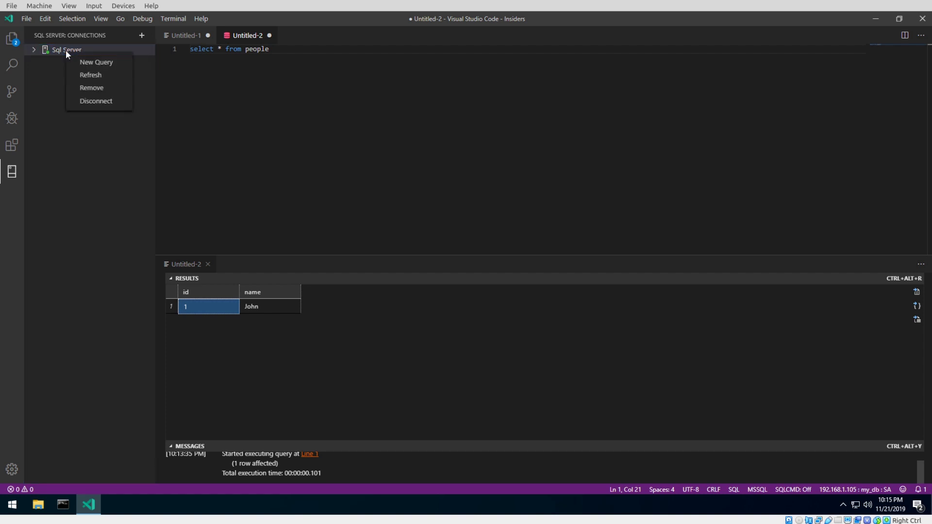
right_click(52, 49)
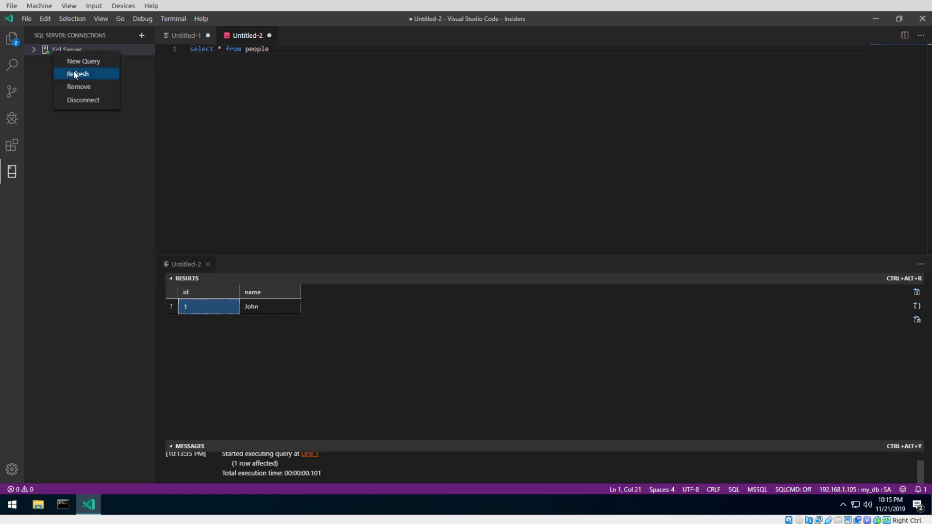
left_click(74, 74)
left_click(33, 50)
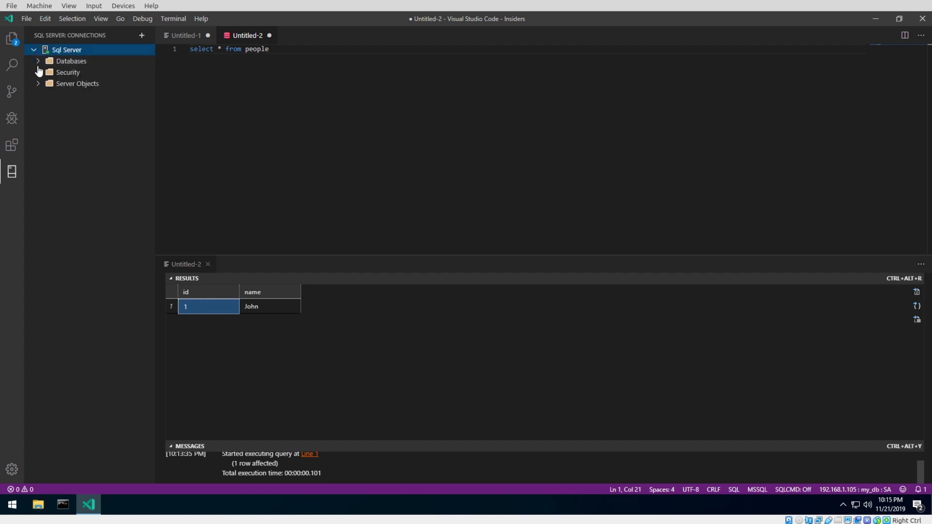
left_click(39, 61)
left_click(42, 73)
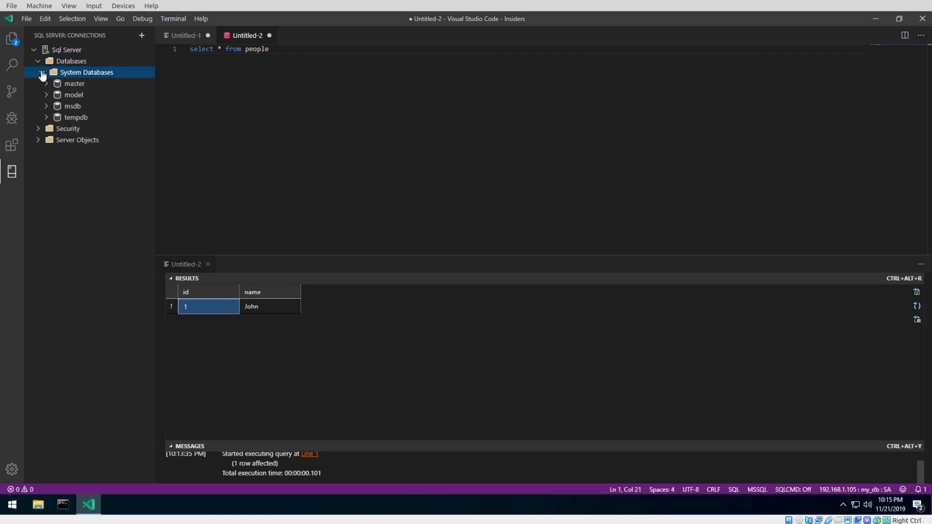
Step: Disconnect and reconnect the Sql Server so my_db appears under Databases
left_click(73, 53)
right_click(72, 50)
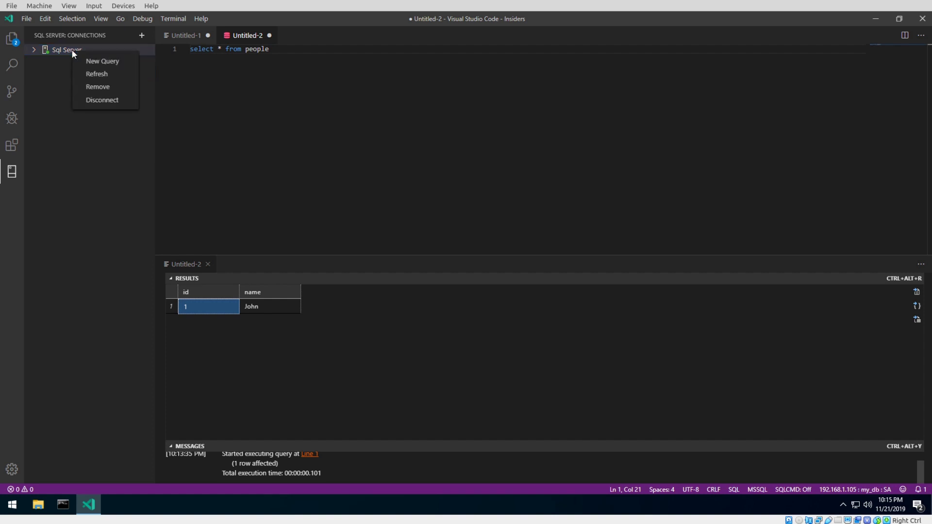
left_click(95, 99)
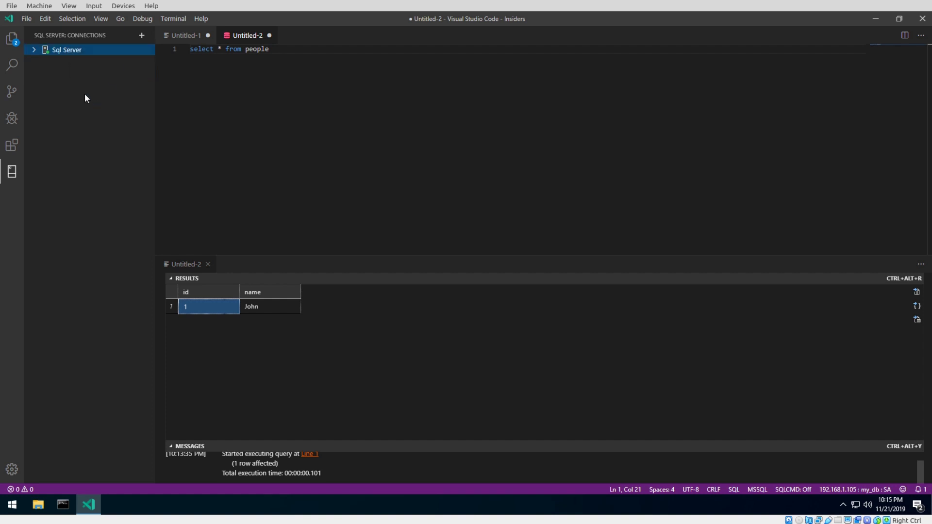
right_click(70, 51)
left_click(44, 51)
left_click(38, 51)
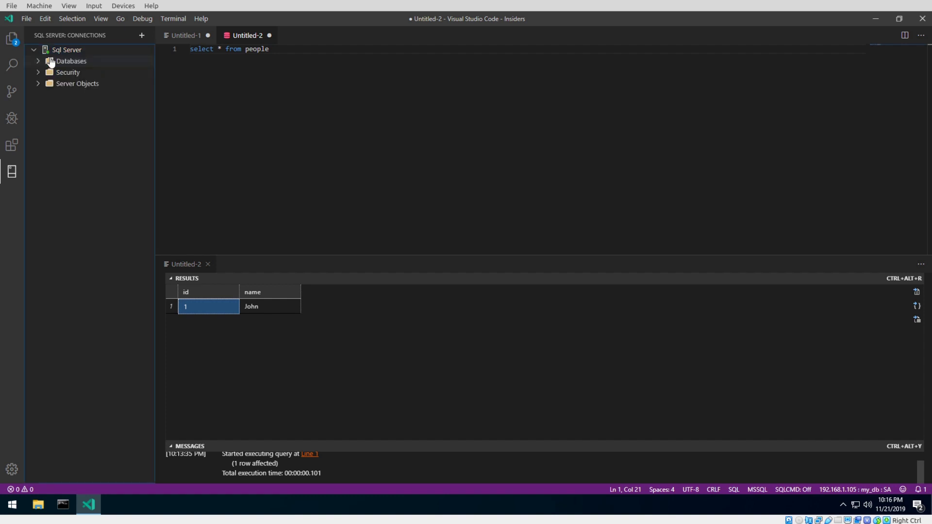
left_click(42, 62)
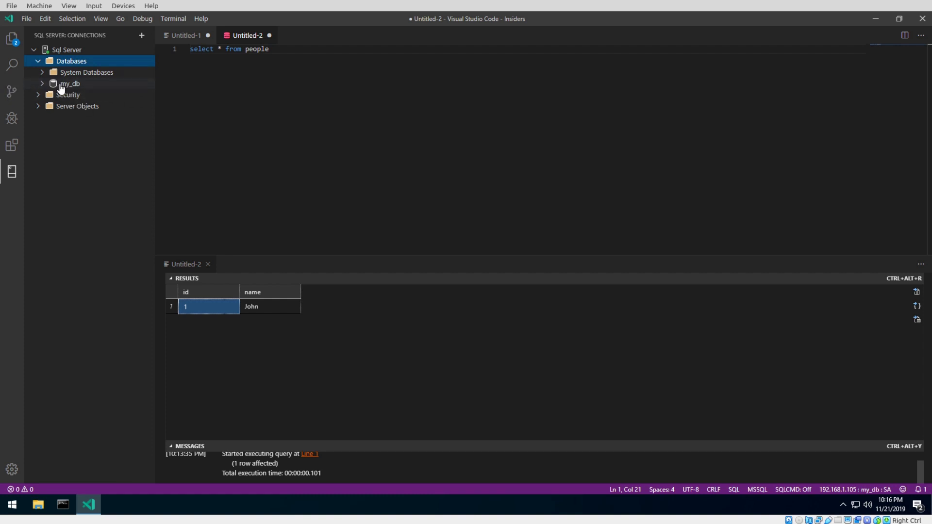
Step: Expand my_db's Tables folder to reveal the dbo.people table
left_click(42, 85)
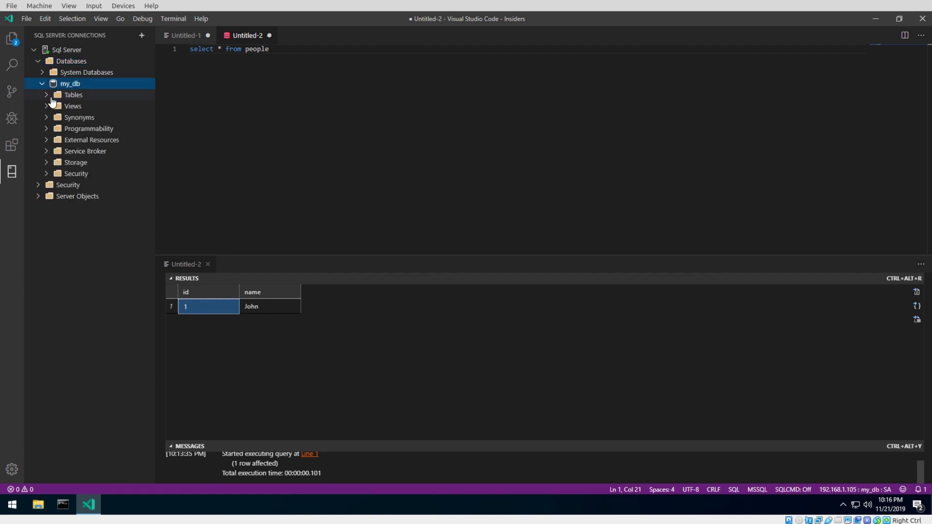
left_click(48, 96)
mouse_move(85, 106)
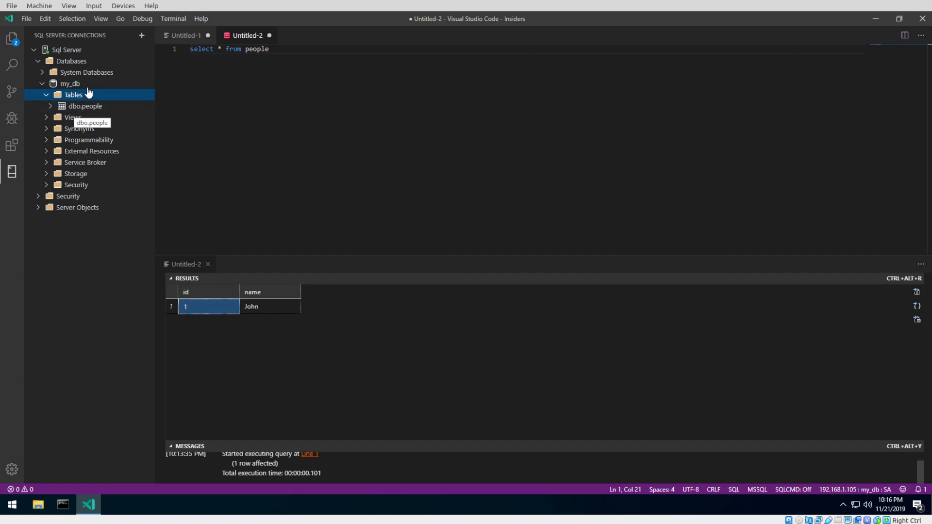
left_click(100, 110)
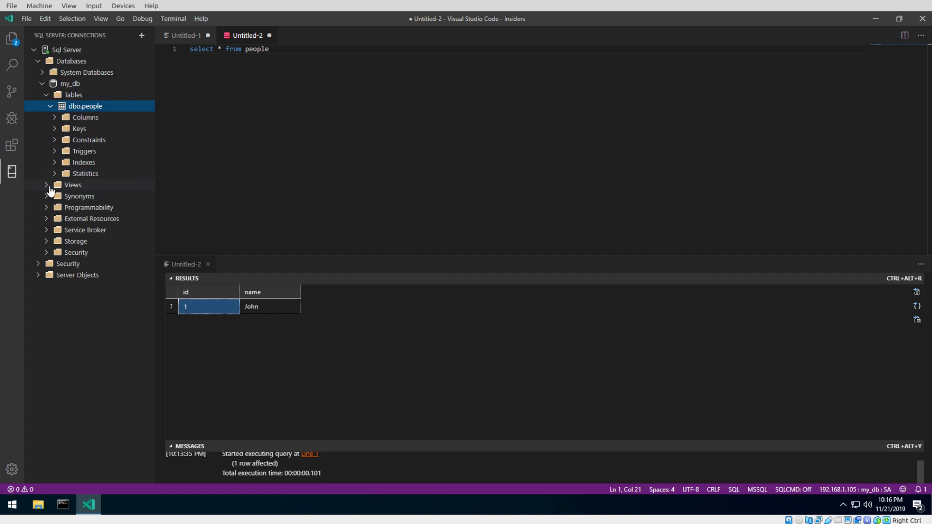
left_click(46, 188)
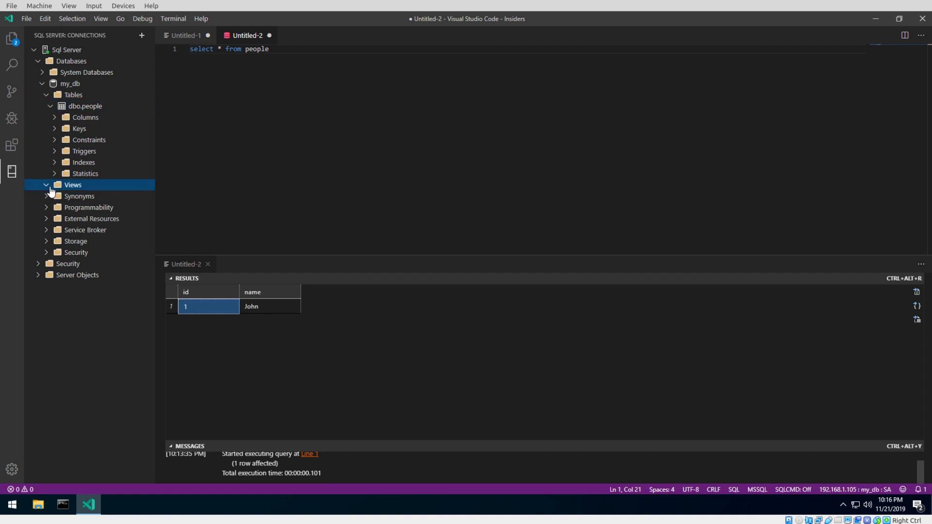
Step: List dbo.people's columns id (int) and name (nvarchar(50)) in the tree
right_click(68, 95)
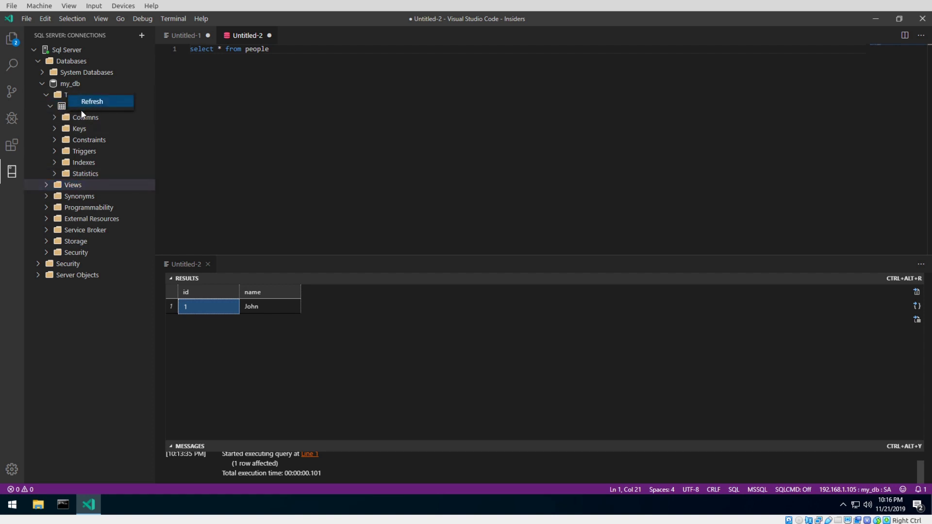
key("Escape")
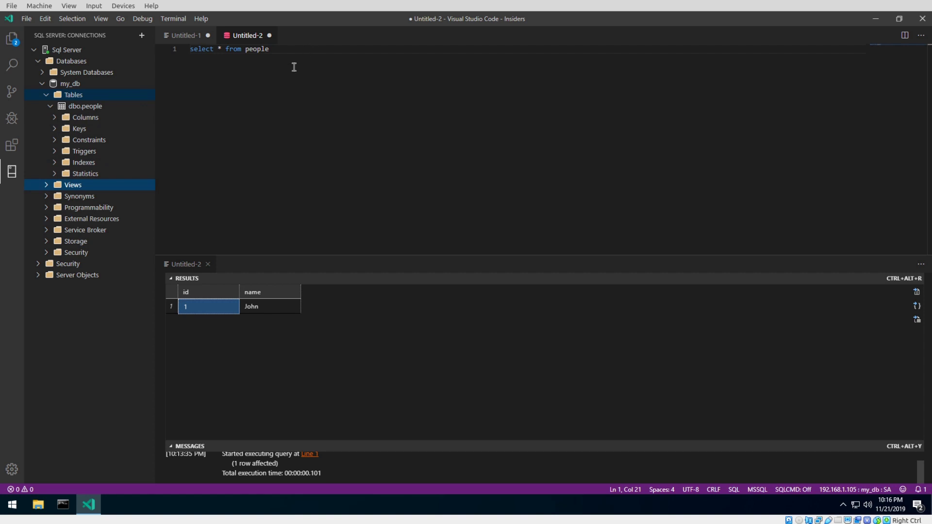
left_click(252, 55)
left_click(54, 118)
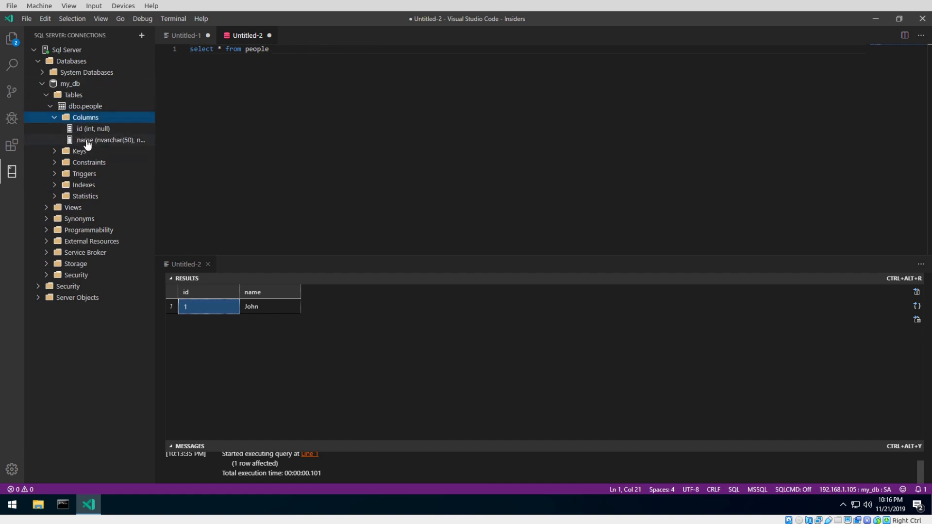